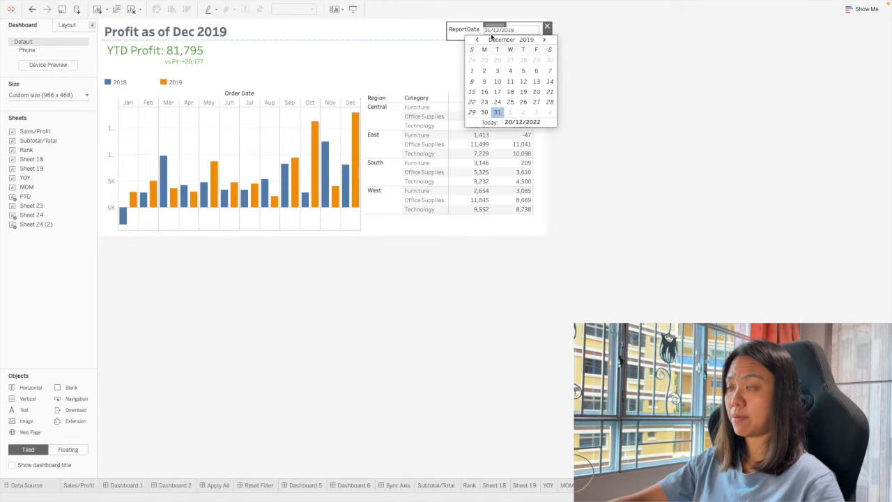
Set the dashboard's ReportDate parameter to 13/11/2019.
click(475, 40)
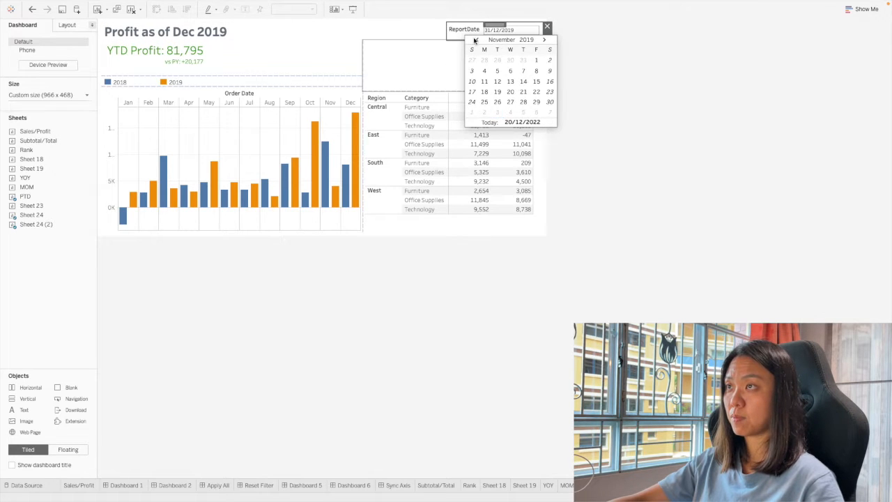
click(508, 82)
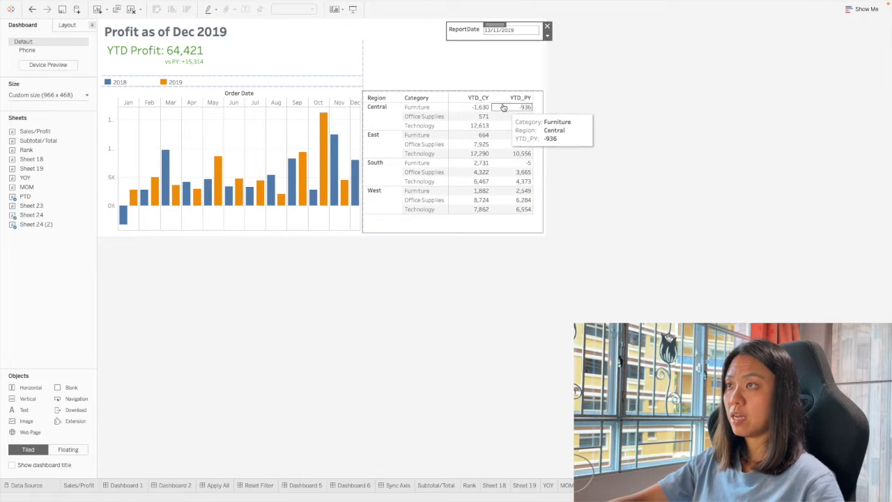
click(496, 102)
click(507, 102)
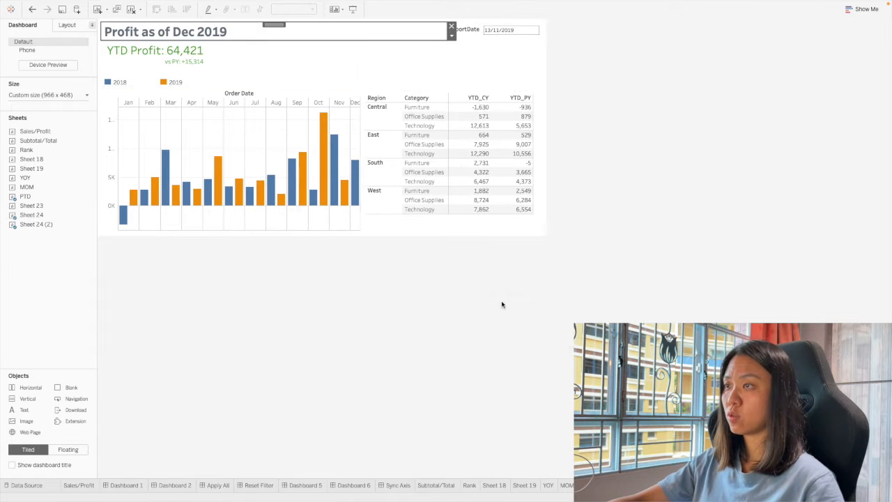
double_click(241, 38)
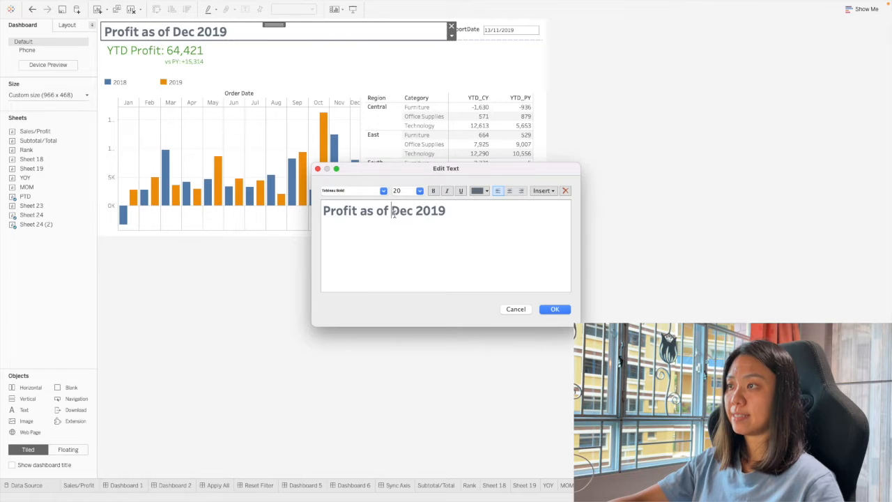
drag(392, 212, 453, 213)
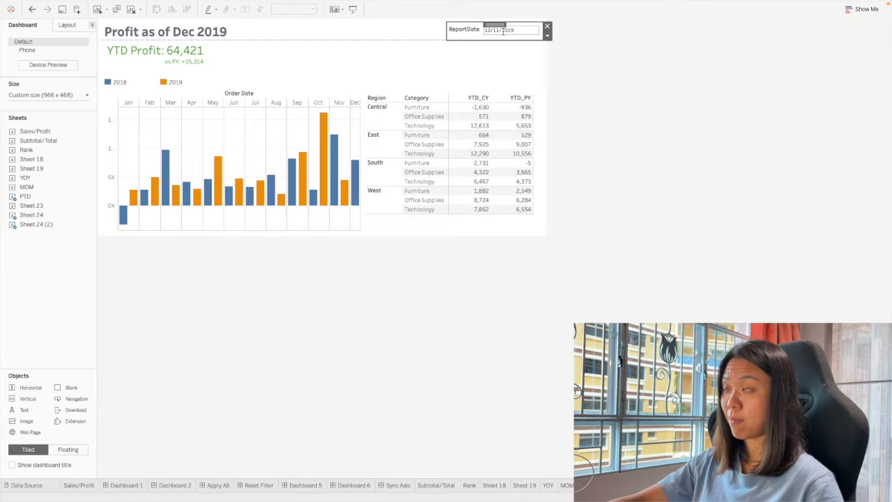
double_click(132, 31)
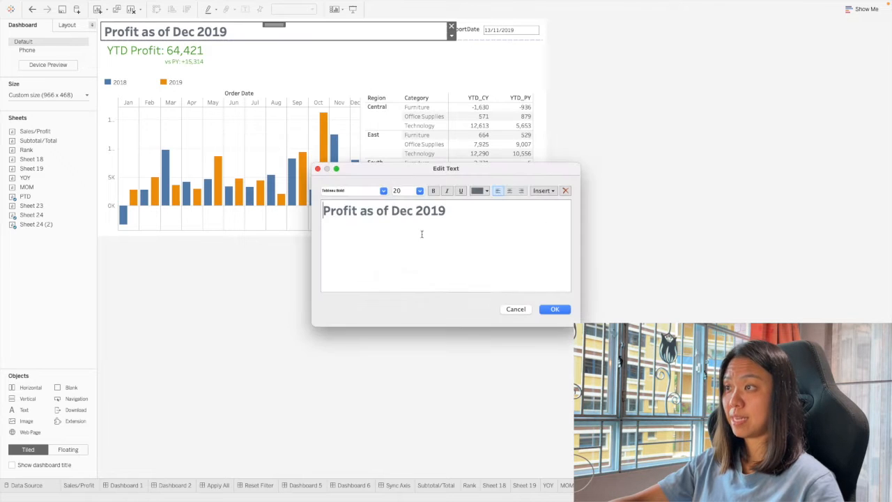
drag(456, 222, 371, 219)
click(526, 314)
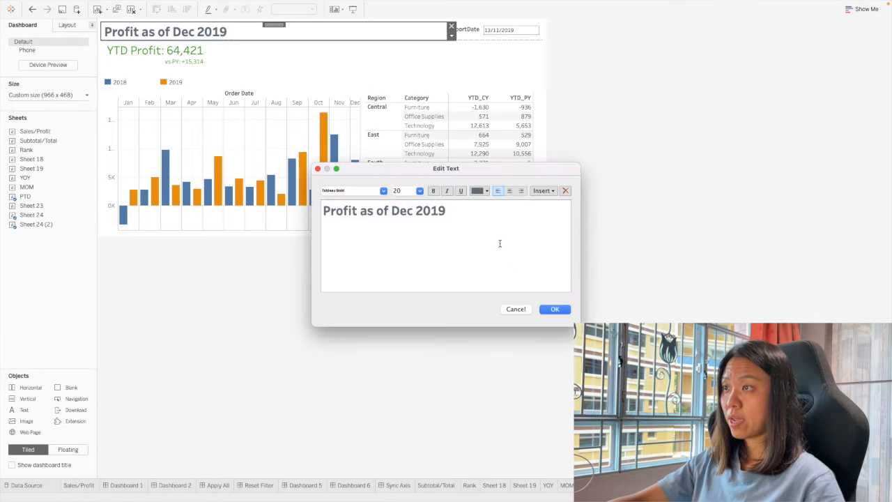
Replace "Dec 2019" in the dashboard title text with the inserted ReportDate parameter.
drag(451, 213, 394, 213)
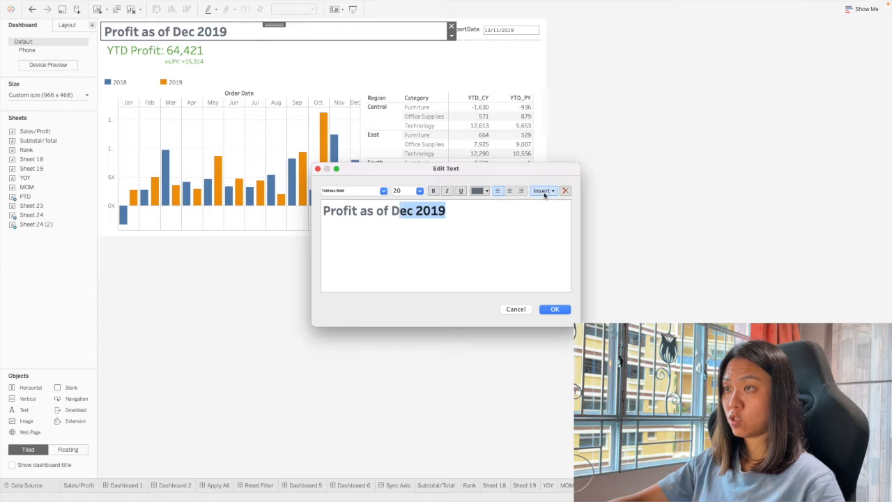
key(BackSpace)
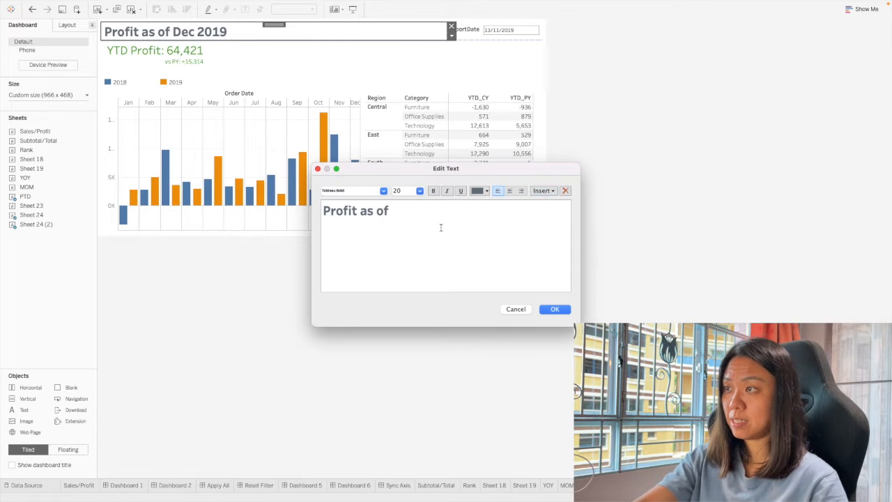
click(539, 192)
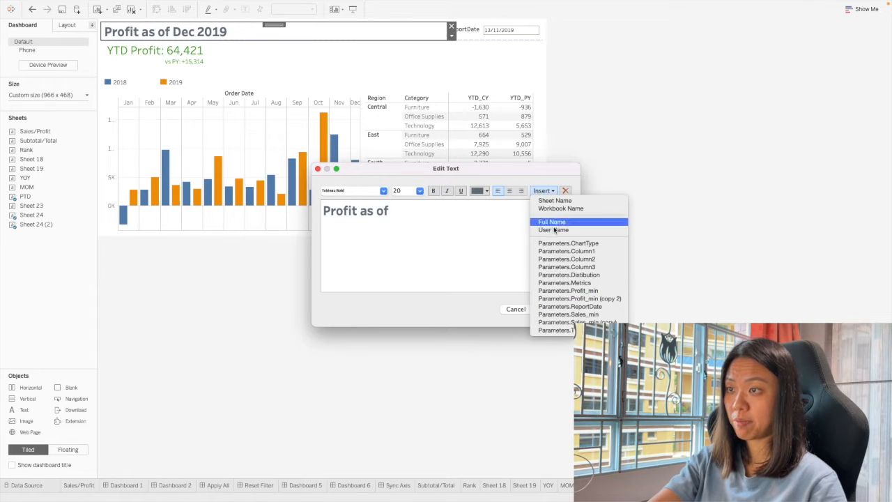
click(603, 306)
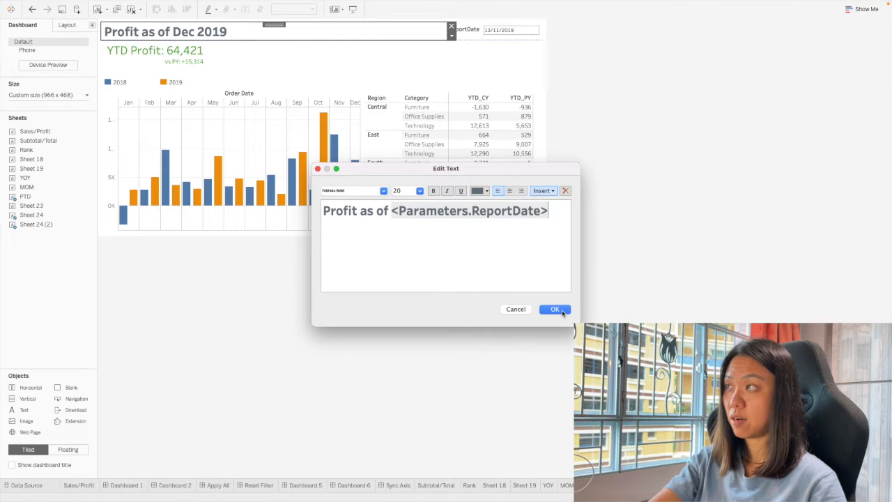
click(562, 312)
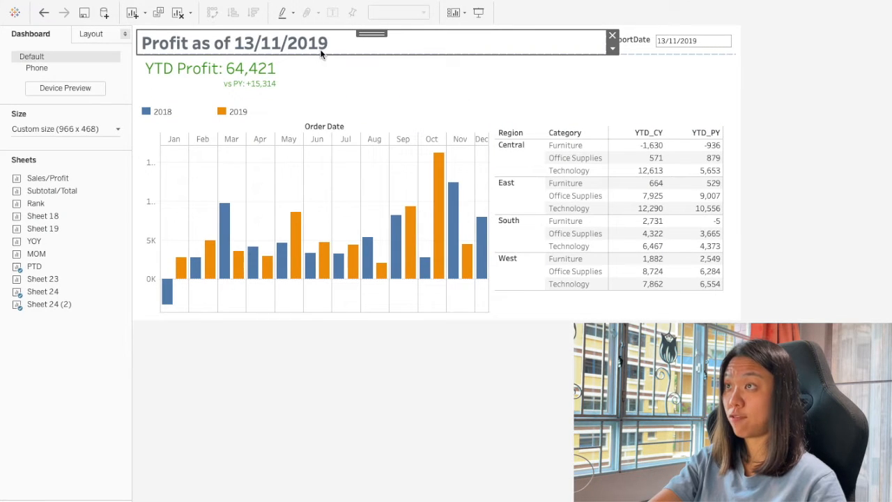
Go from the dashboard's table to Sheet 24 and give the ReportDate parameter the custom default date format mmm-yy.
click(641, 45)
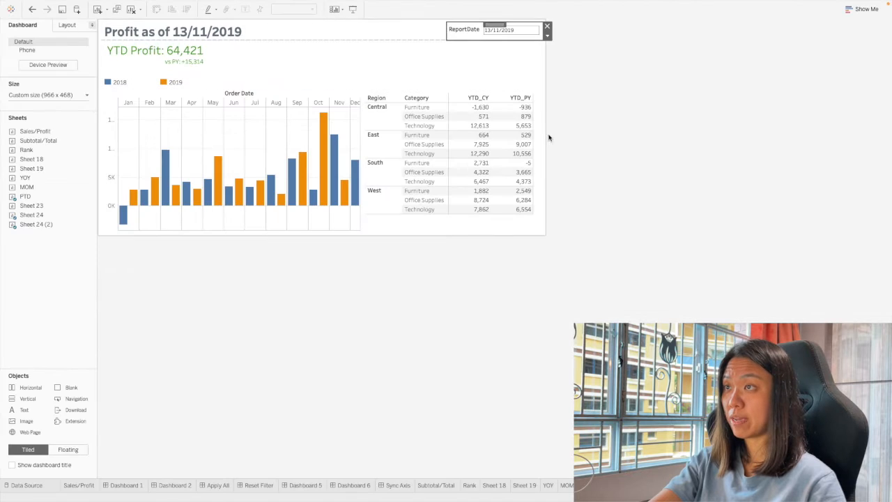
click(538, 140)
click(544, 114)
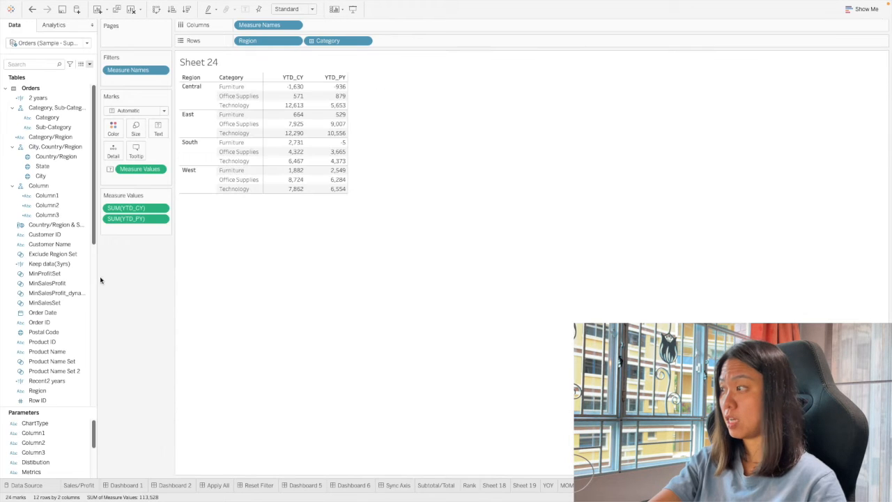
scroll(45, 460, down, 5)
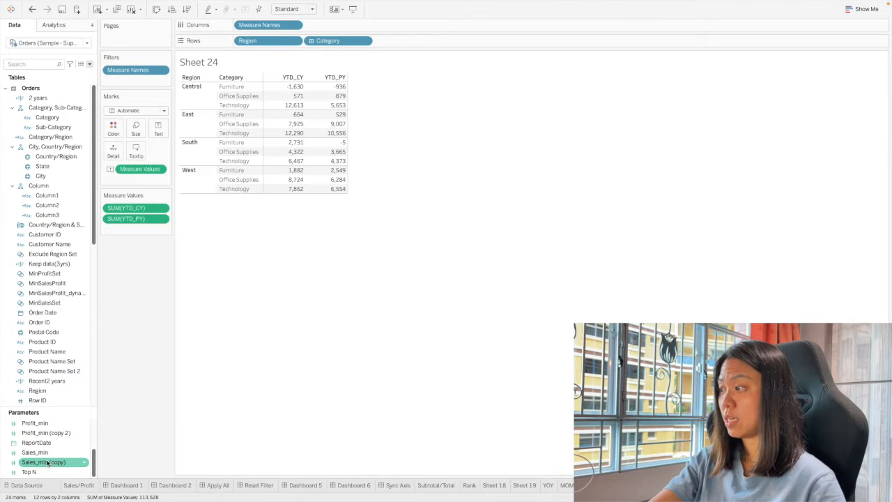
right_click(56, 443)
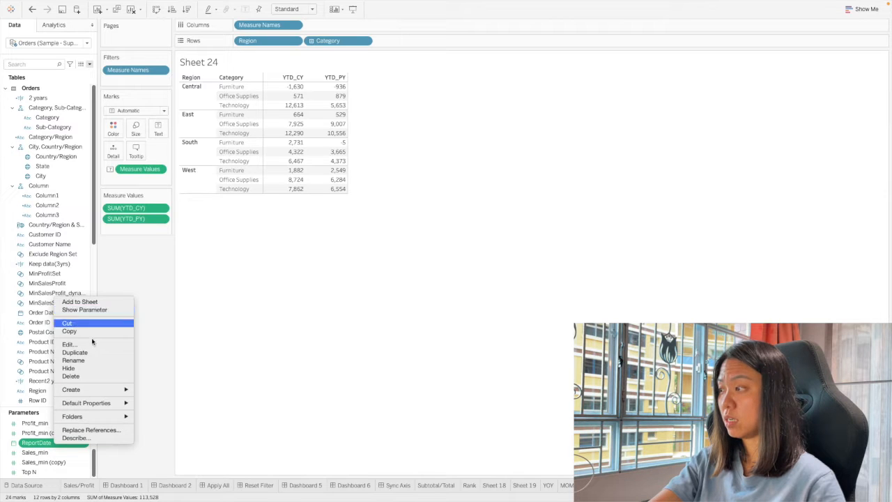
mouse_move(105, 408)
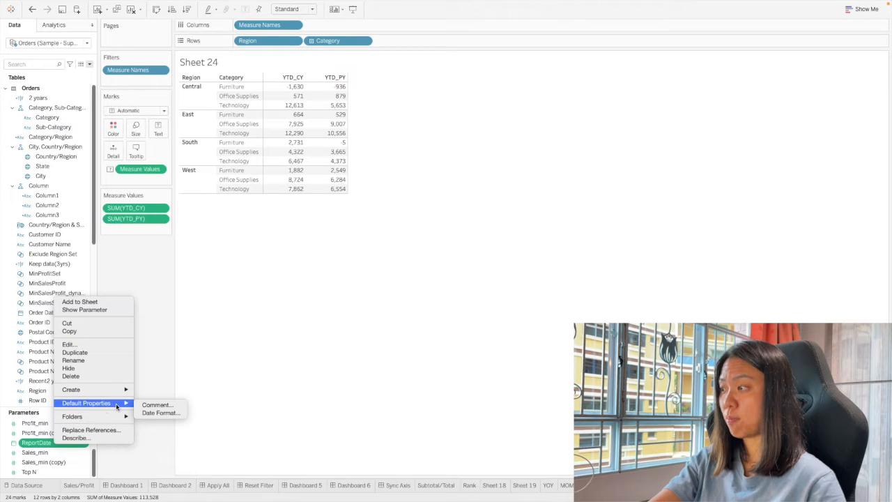
click(160, 412)
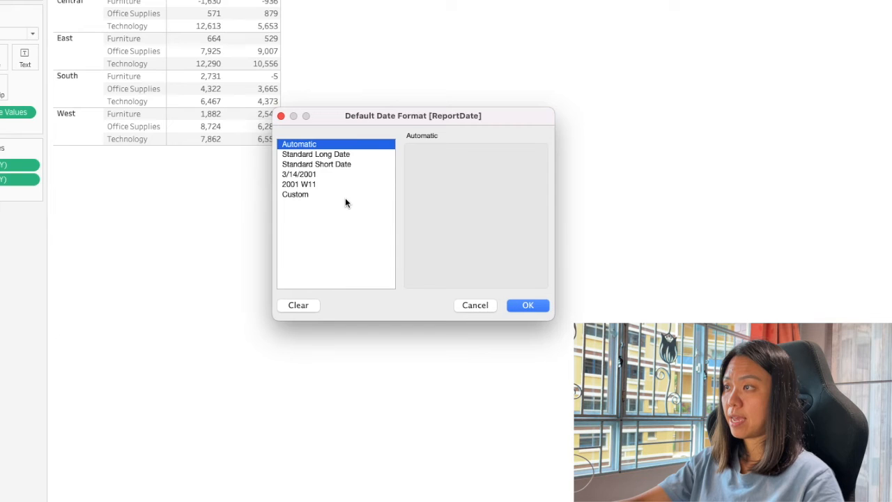
click(394, 230)
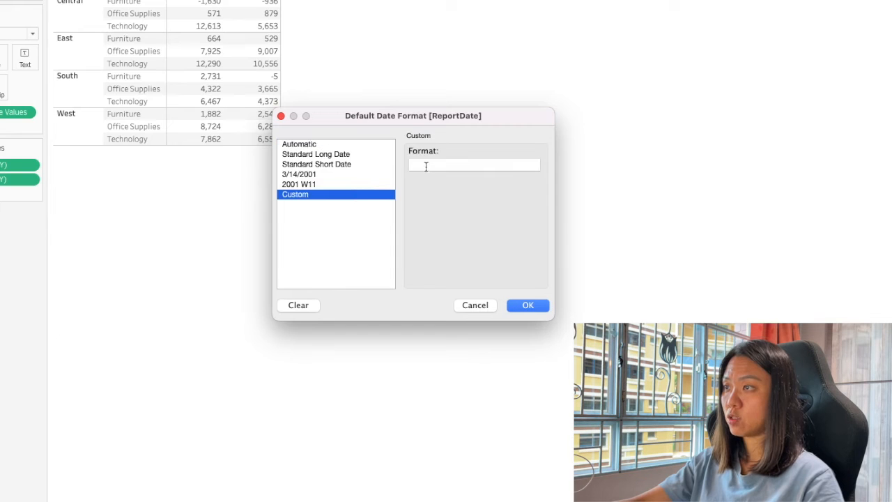
click(455, 209)
text(mmm)
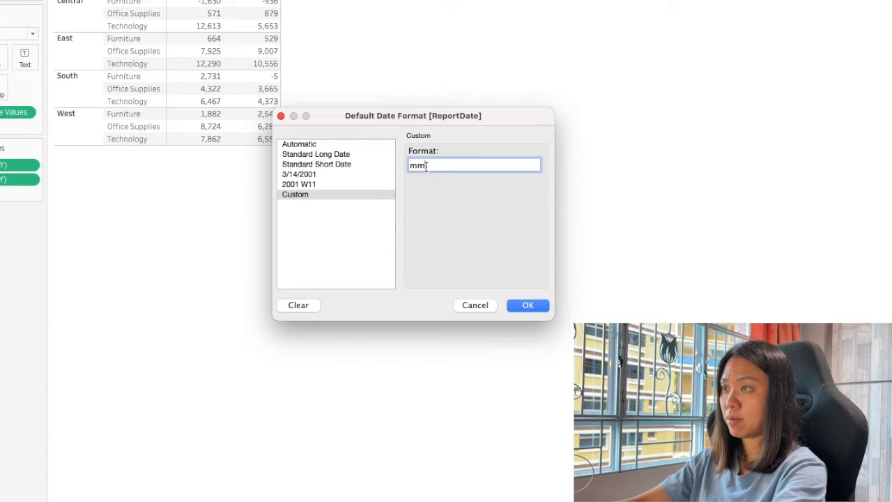
text(-yy)
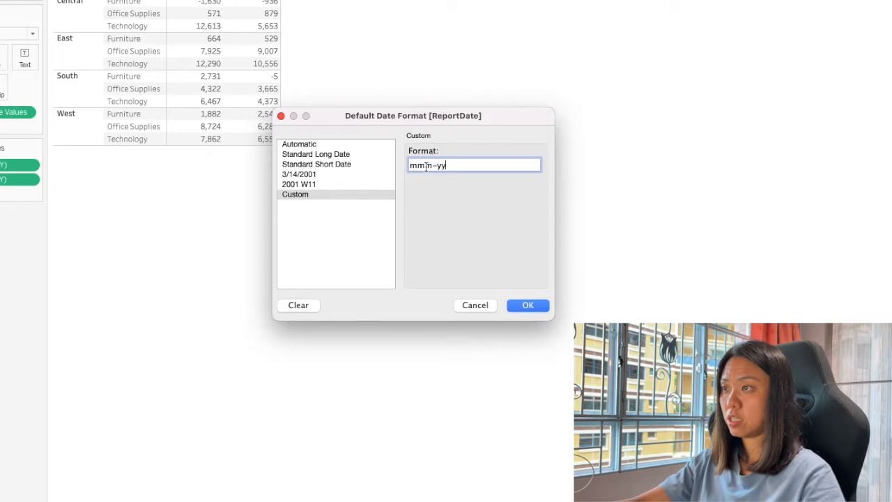
key(Return)
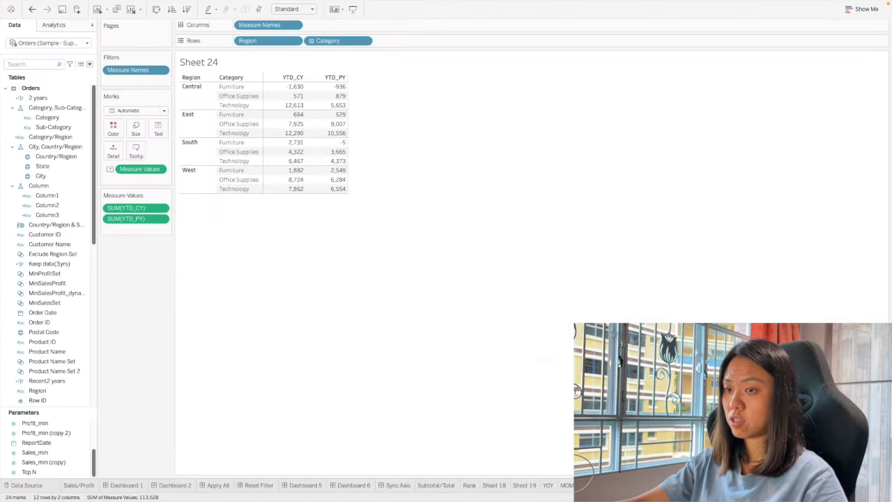
Return to the profit dashboard and set the ReportDate parameter to 14/10/2019 to test the title.
click(722, 485)
click(257, 345)
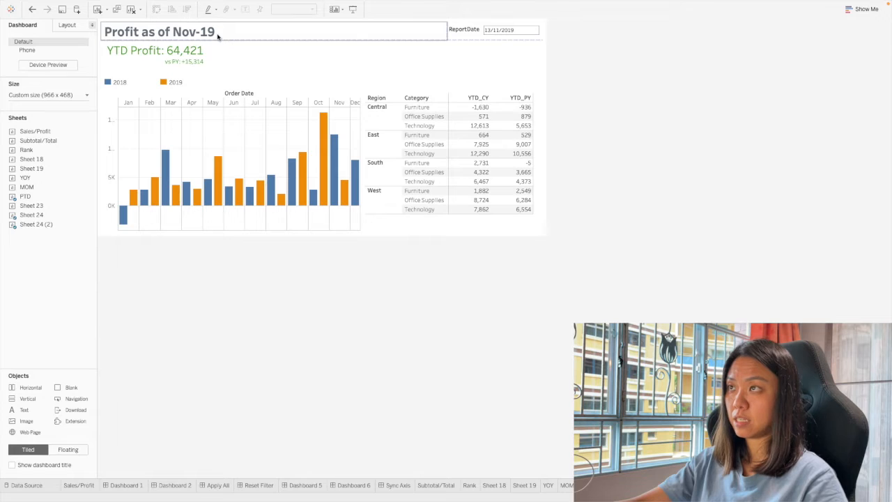
click(494, 29)
click(346, 37)
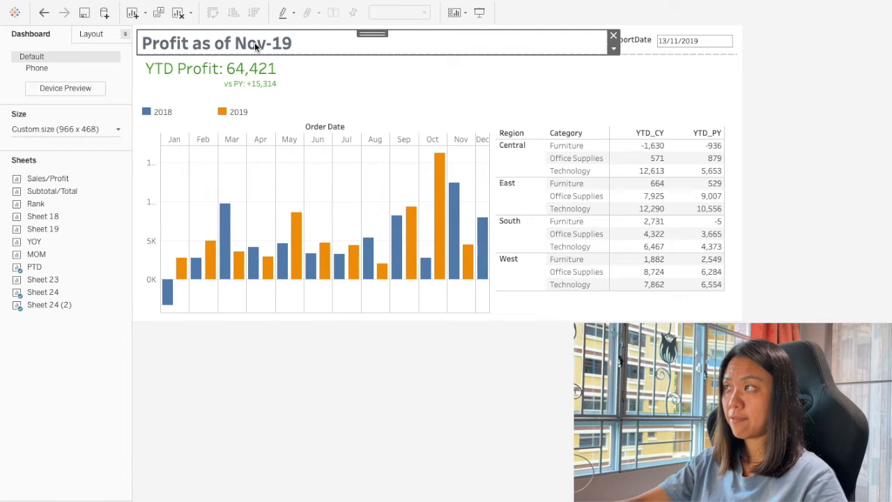
click(685, 41)
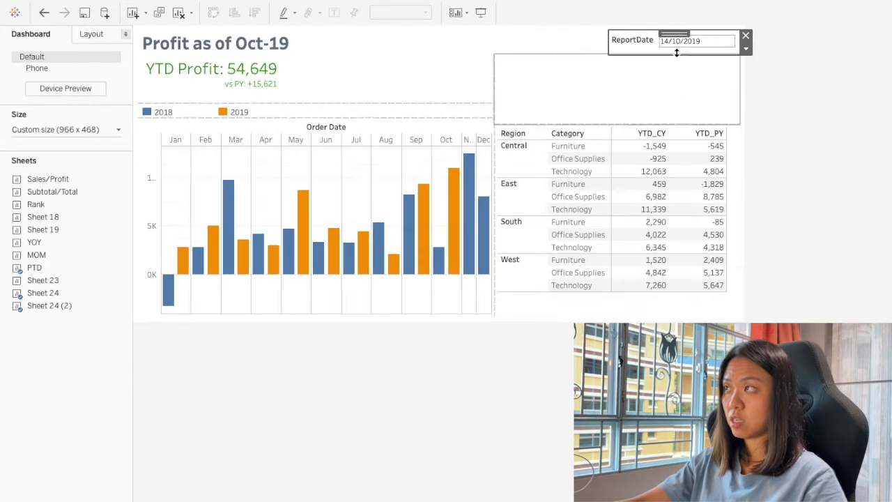
Set the ReportDate parameter to 18/9/2019 on the dashboard.
click(687, 40)
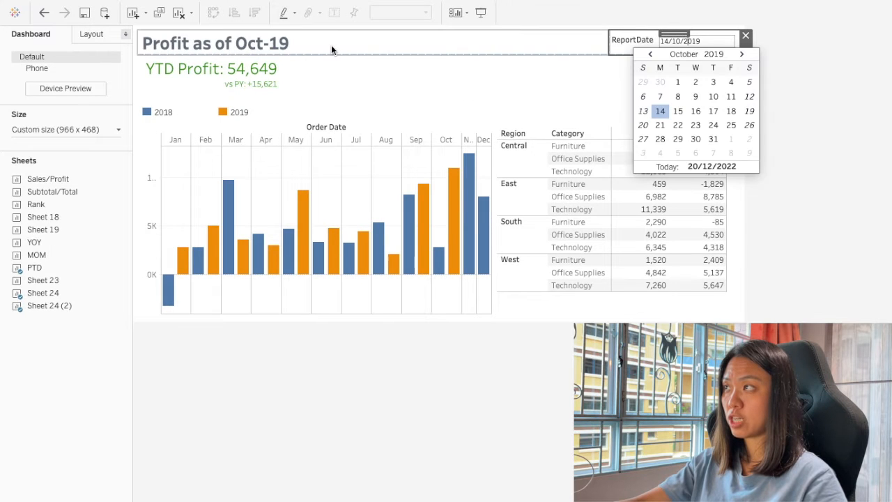
click(650, 54)
click(695, 125)
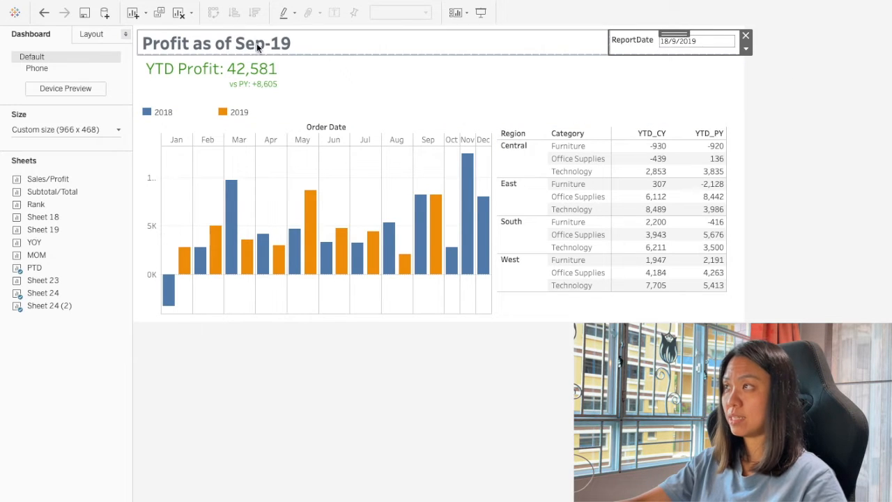
Go back to Sheet 24 and change the ReportDate parameter's custom default date format to dd-mmm-yy.
click(724, 43)
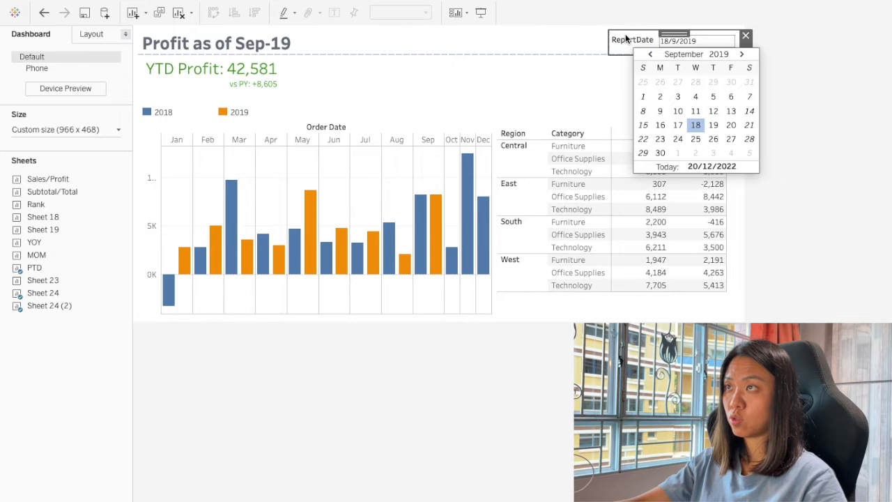
click(746, 50)
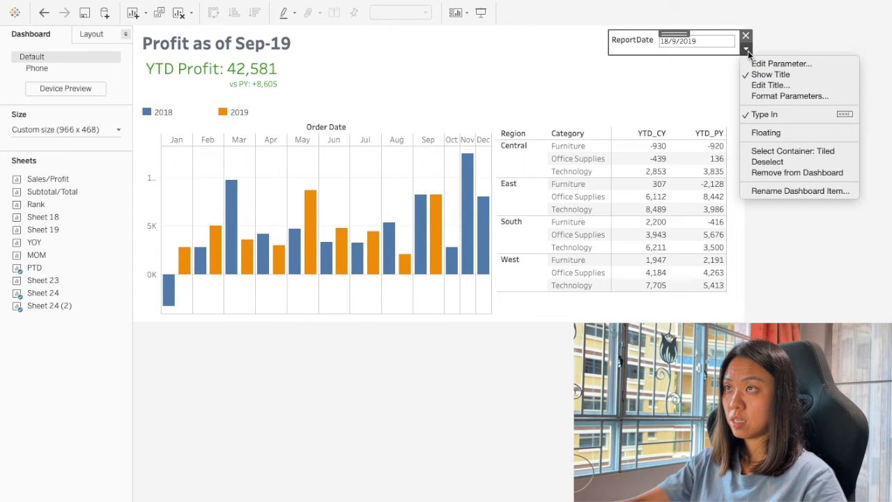
click(625, 62)
click(625, 150)
click(746, 143)
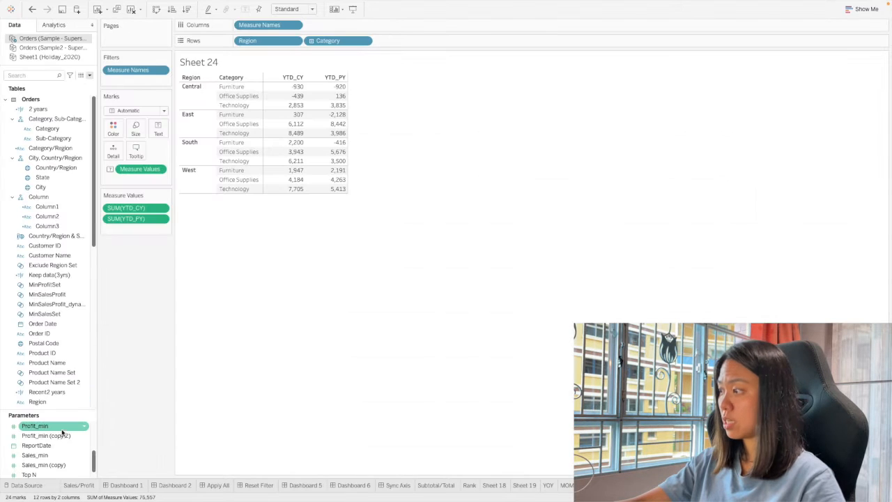
right_click(61, 445)
mouse_move(104, 404)
click(167, 412)
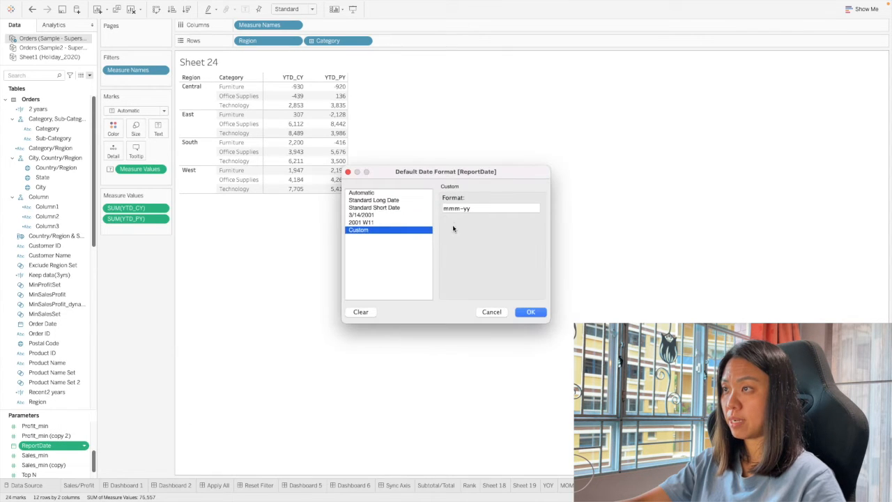
click(444, 208)
text(dd-)
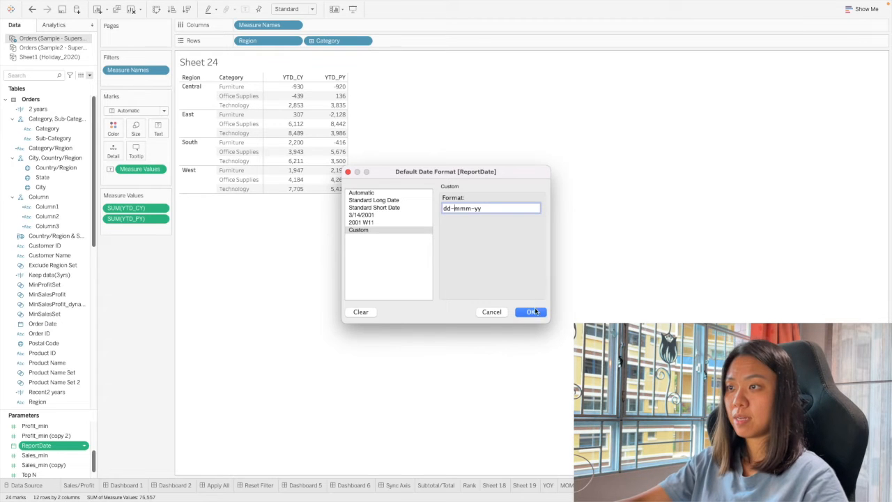
click(531, 312)
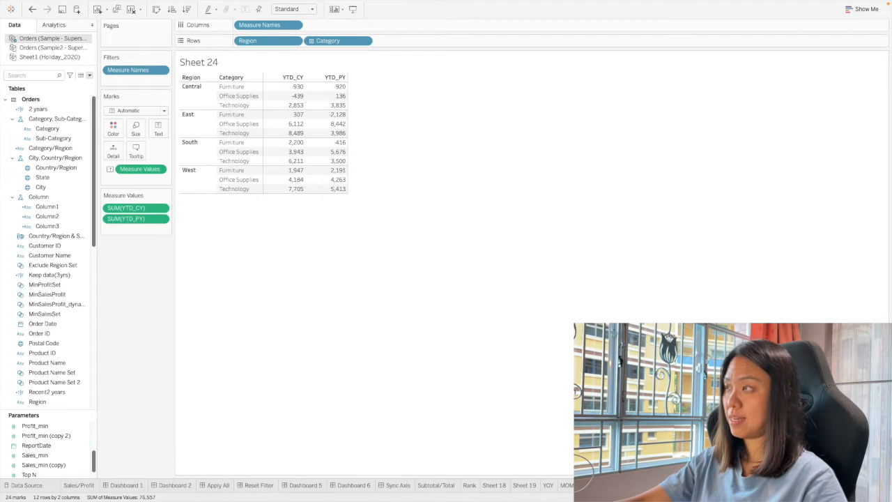
Check the date in the profit dashboard's title and reopen Sheet 24 from the region and category table.
click(718, 485)
click(342, 346)
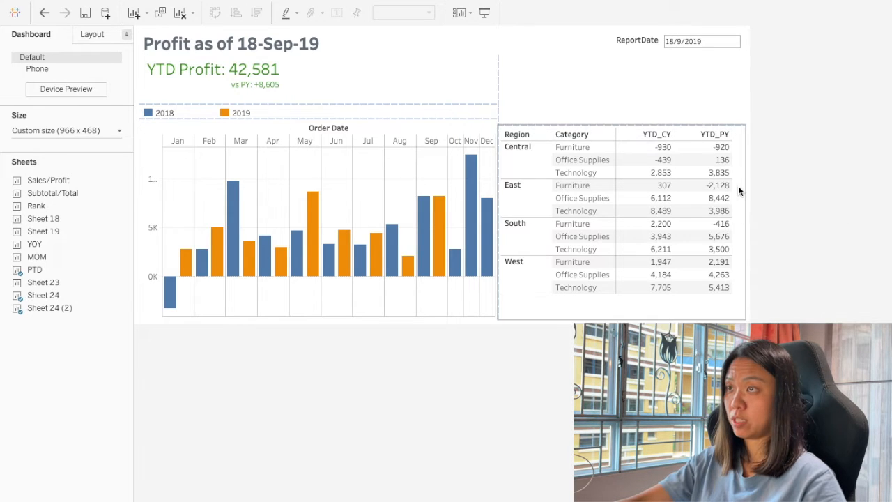
click(752, 136)
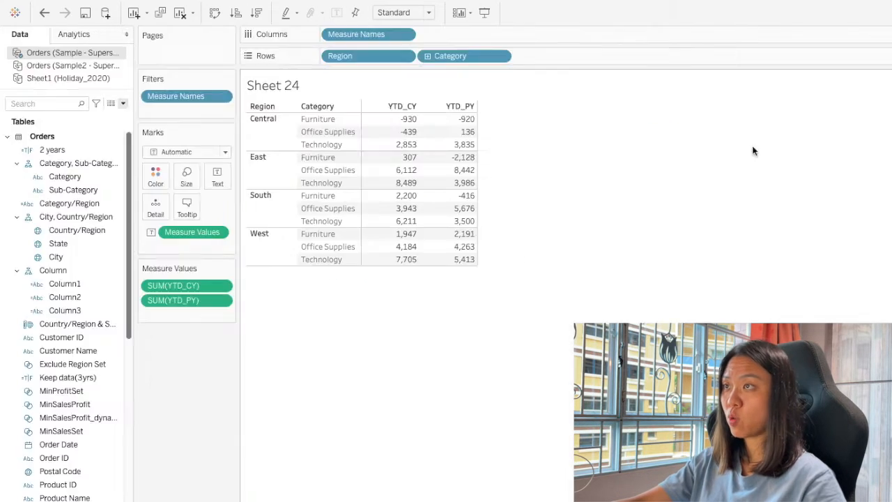
right_click(403, 111)
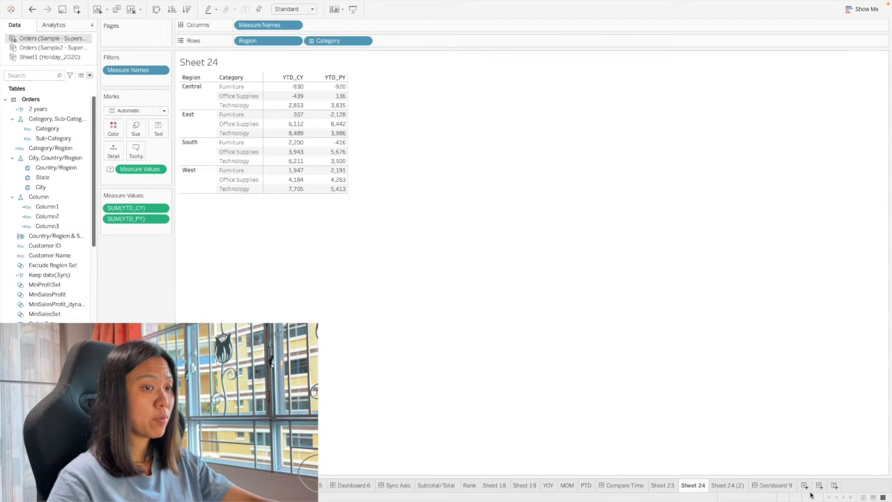
Add a new worksheet after Sheet 24 (2) and rename it column header.
click(804, 484)
drag(725, 492, 751, 485)
double_click(752, 485)
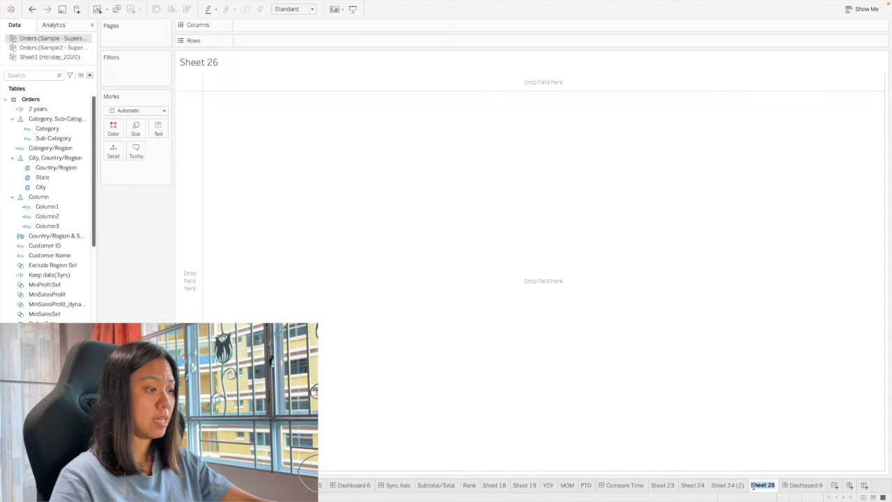
text(Column header)
key(Return)
Start a new calculated field and name it pyheader.
click(90, 79)
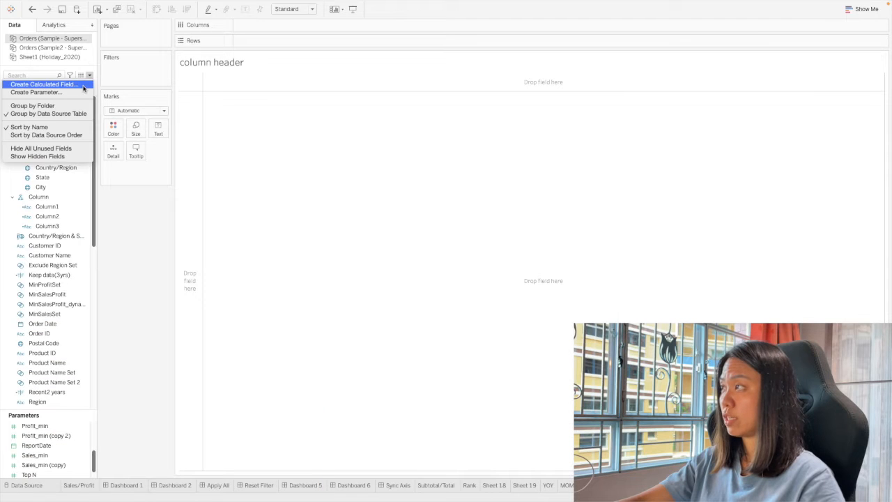
click(42, 83)
double_click(293, 234)
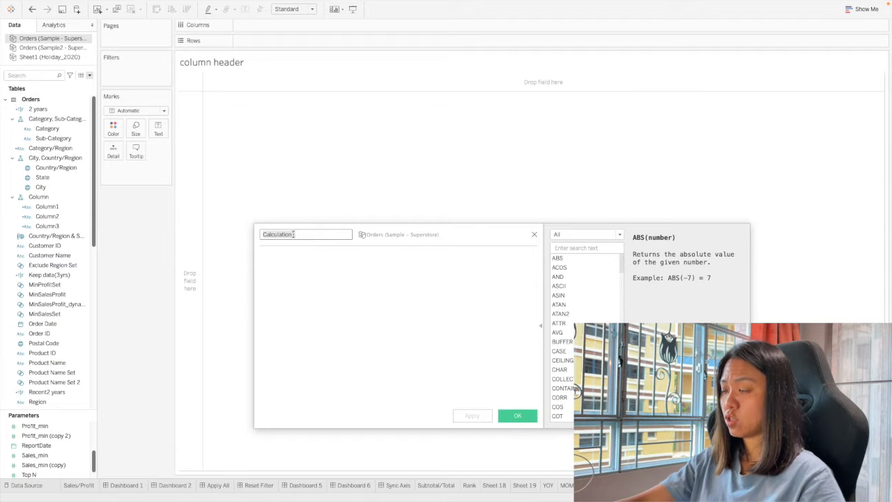
text(pyheader)
key(Tab)
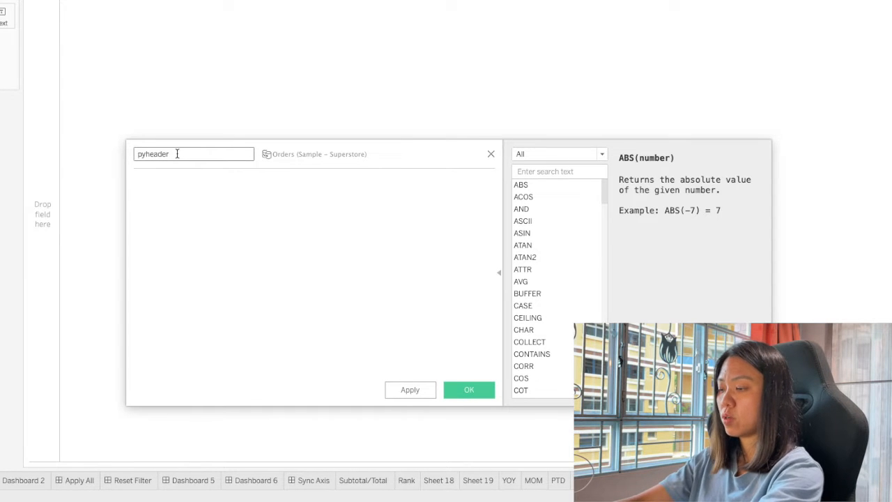
Define the pyheader calculation as YEAR([ReportDate])-1 and save it.
text(year)
key(Return)
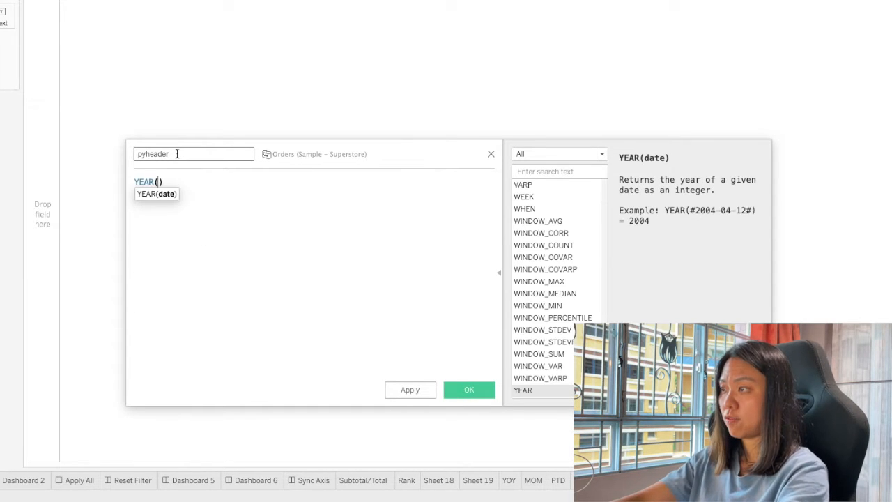
text(re)
key(Down)
key(Down)
key(Down)
key(Down)
key(Down)
key(Down)
key(Down)
key(Down)
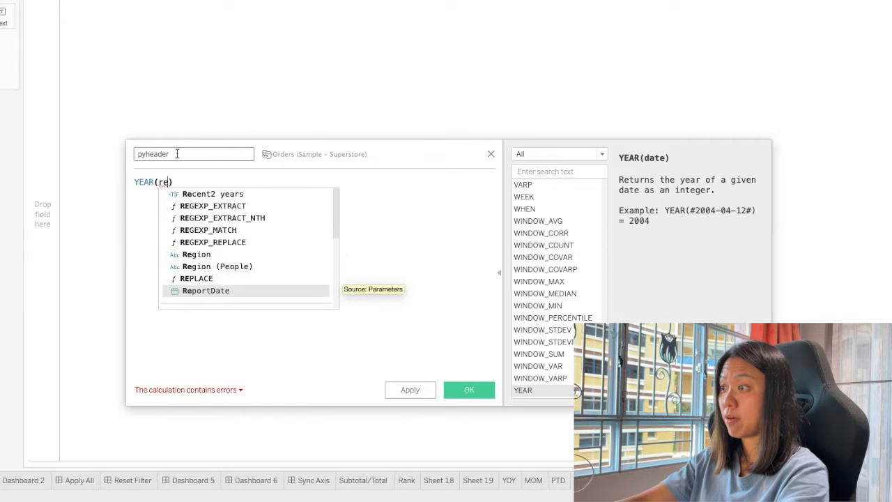
key(Return)
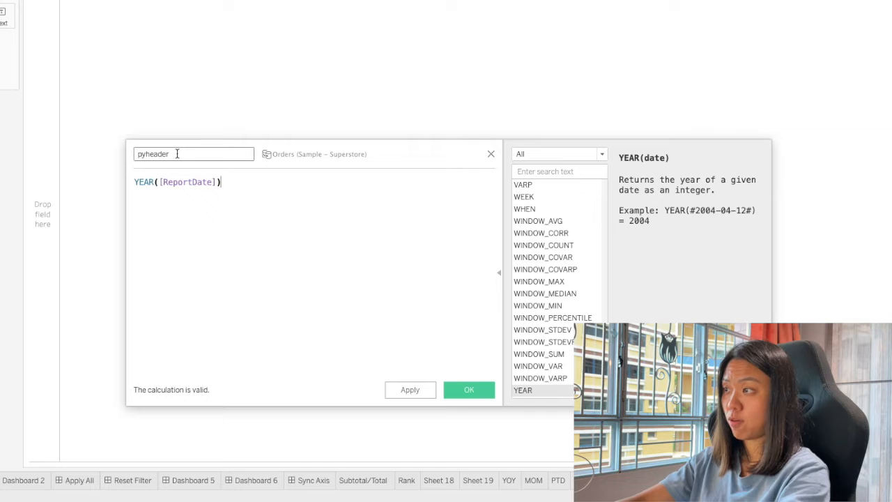
text(-1)
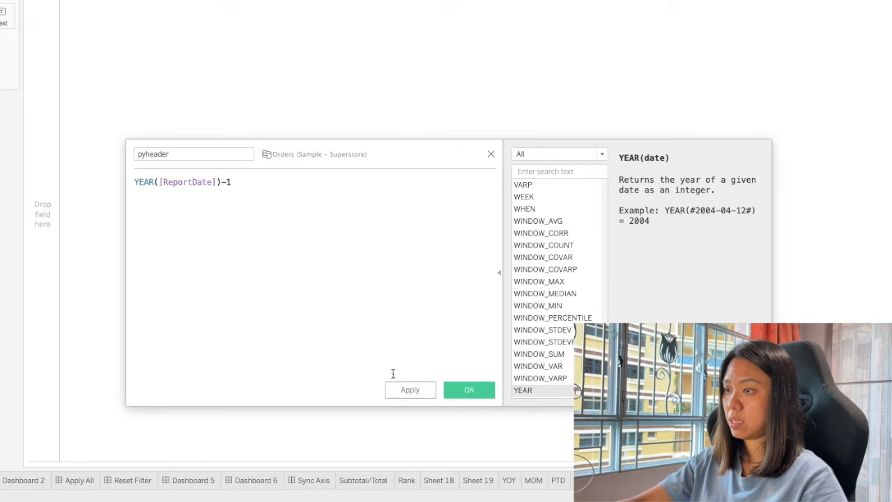
click(411, 392)
click(469, 389)
Duplicate the pyheader field and rename the copy cyheader.
right_click(43, 402)
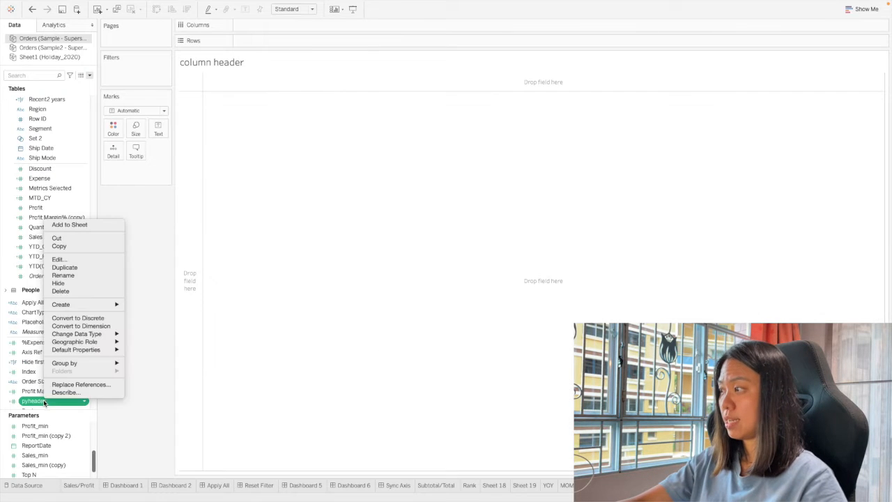
click(93, 267)
right_click(57, 401)
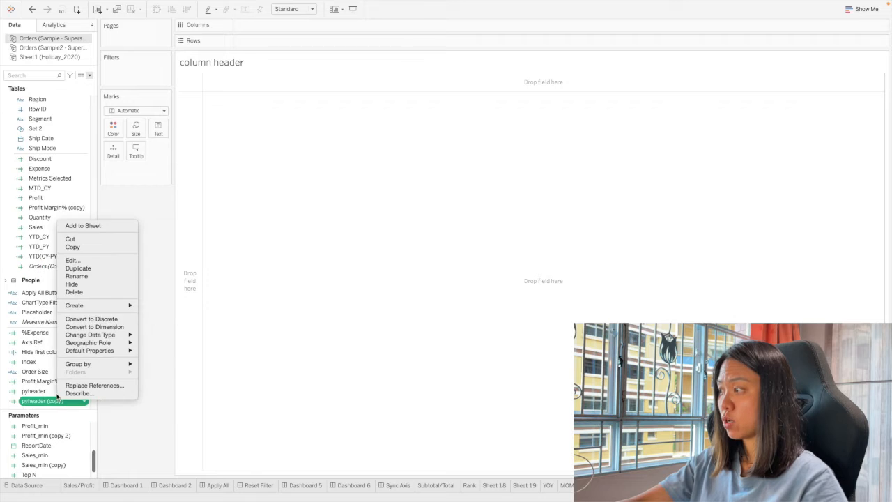
click(72, 260)
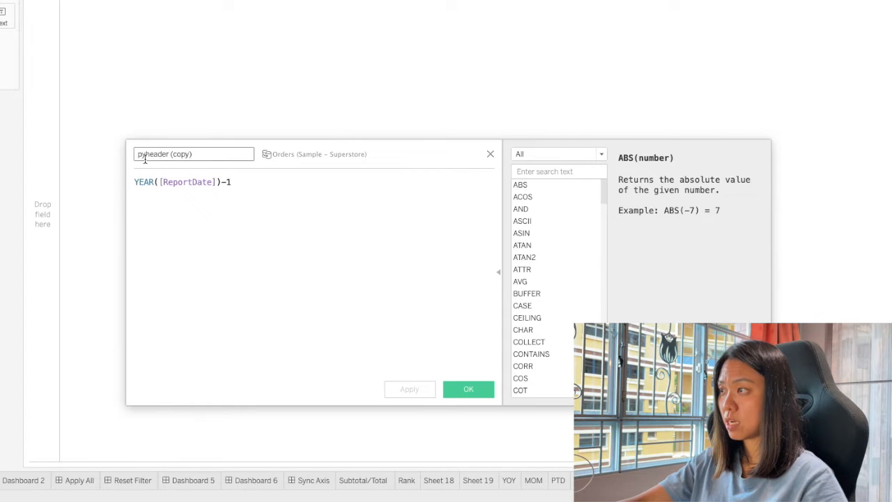
text(cy)
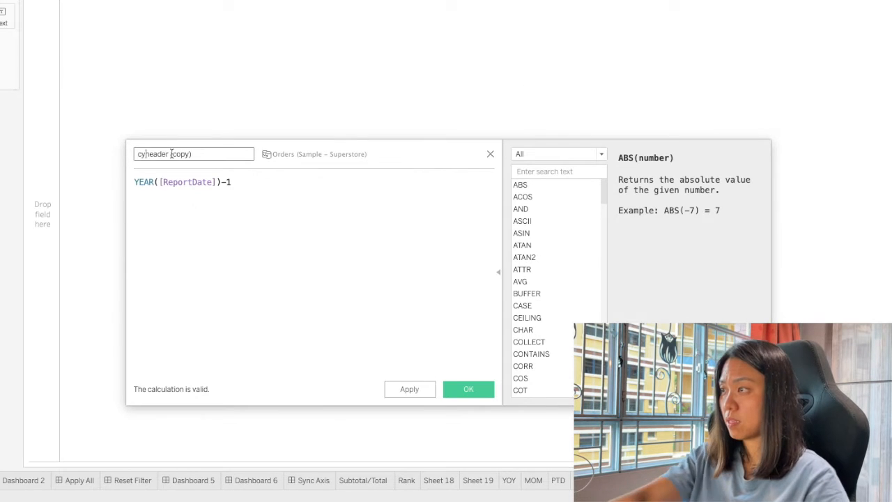
key(BackSpace)
key(BackSpace)
key(BackSpace)
Remove the -1 from the cyheader calculation so it reads YEAR([ReportDate]), and save it.
click(230, 182)
key(BackSpace)
key(BackSpace)
click(473, 389)
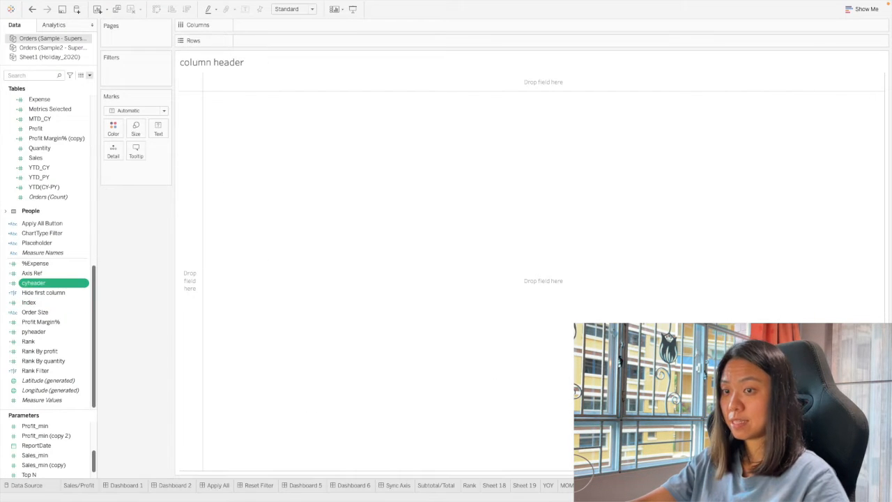
Check the YTD column headers of the region and category table on the profit dashboard.
click(718, 485)
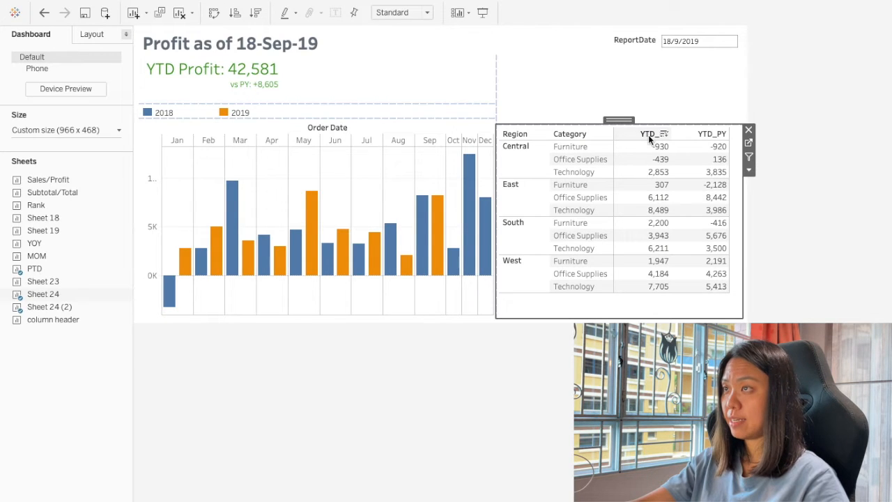
click(749, 144)
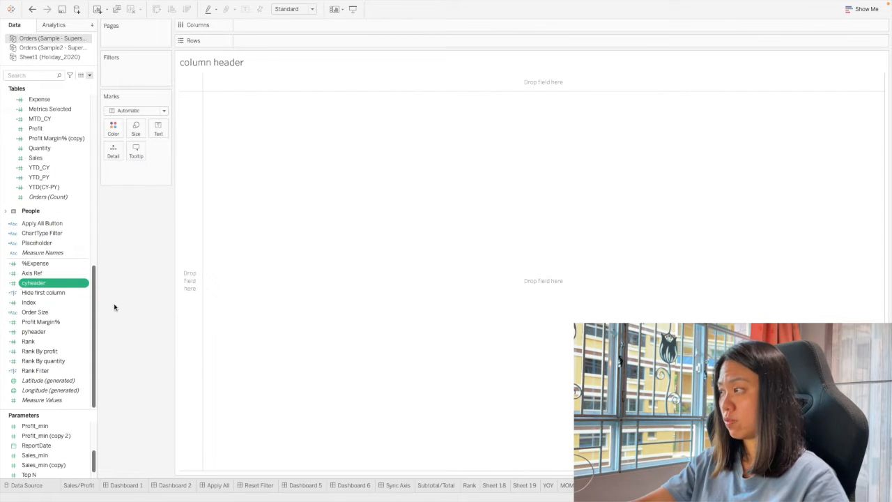
Edit the cyheader calculation and append + 'YTD' after the year expression.
right_click(41, 281)
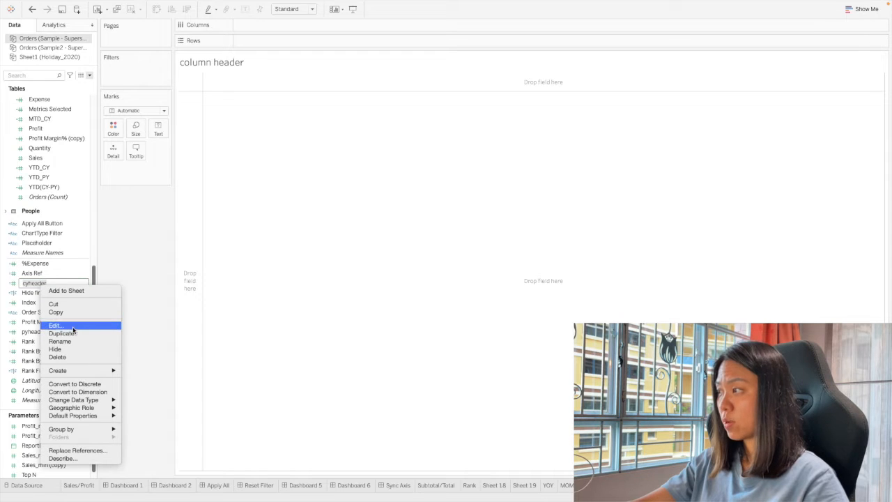
click(75, 327)
key(Left)
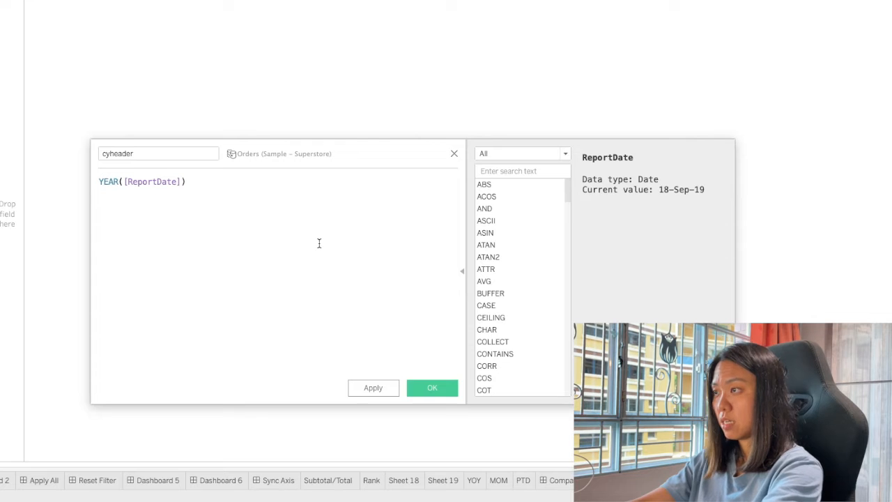
text('Y)
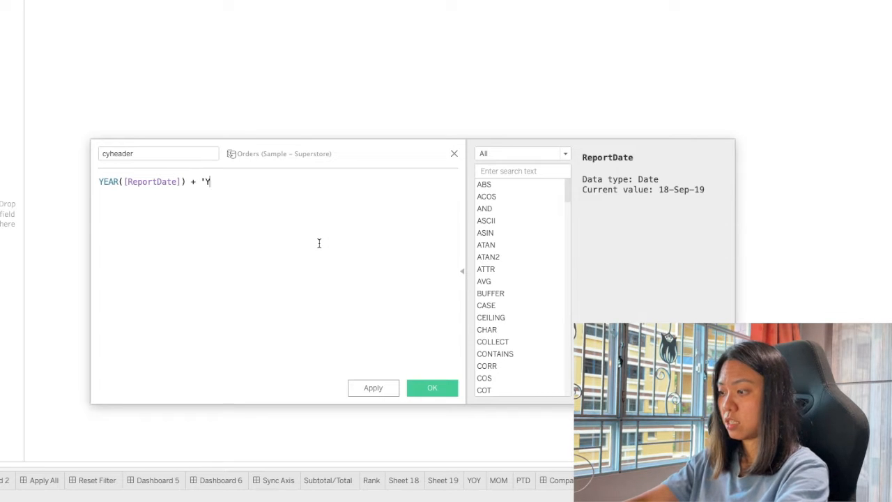
text(TD')
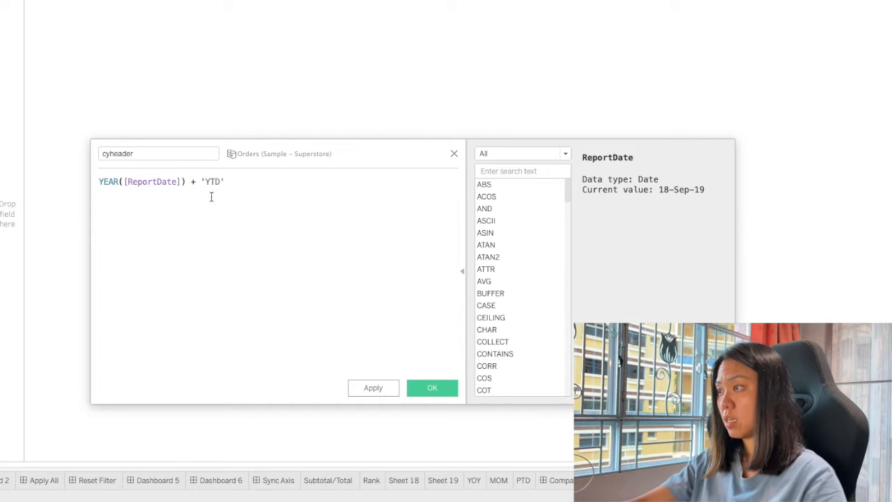
Wrap the year expression in str() so cyheader reads str(YEAR([ReportDate])) + 'YTD', and save it.
click(99, 183)
text(str()
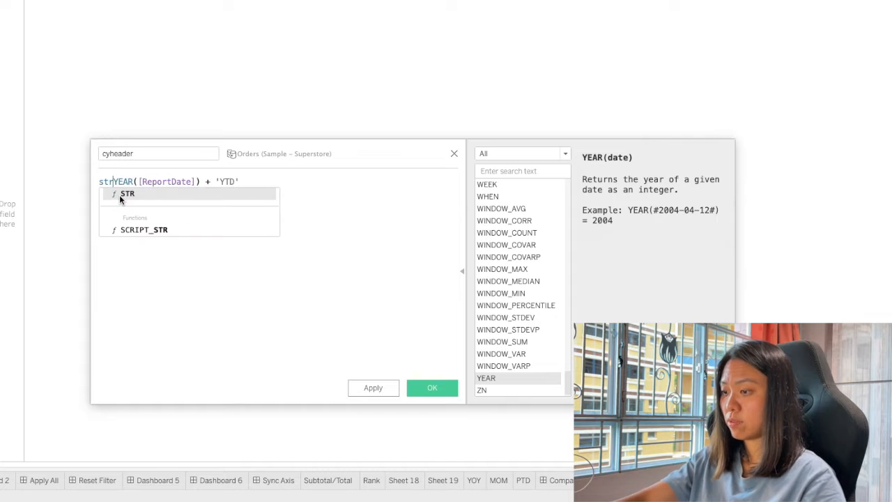
text())
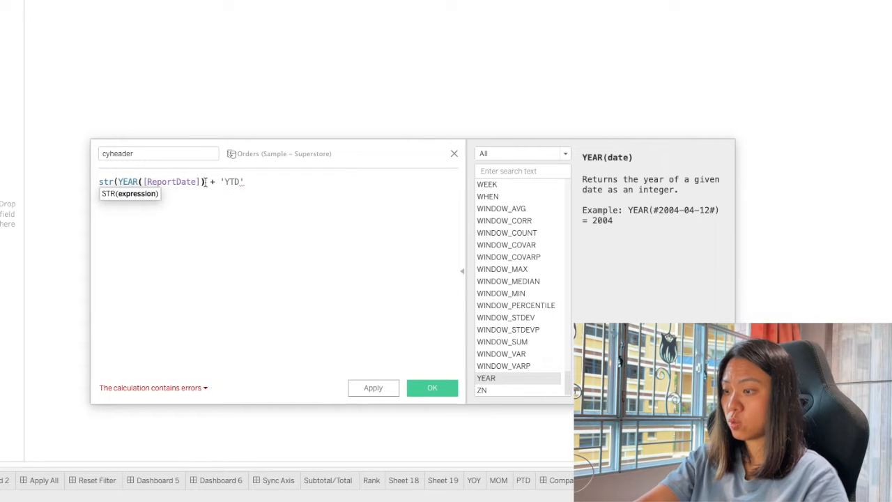
click(383, 389)
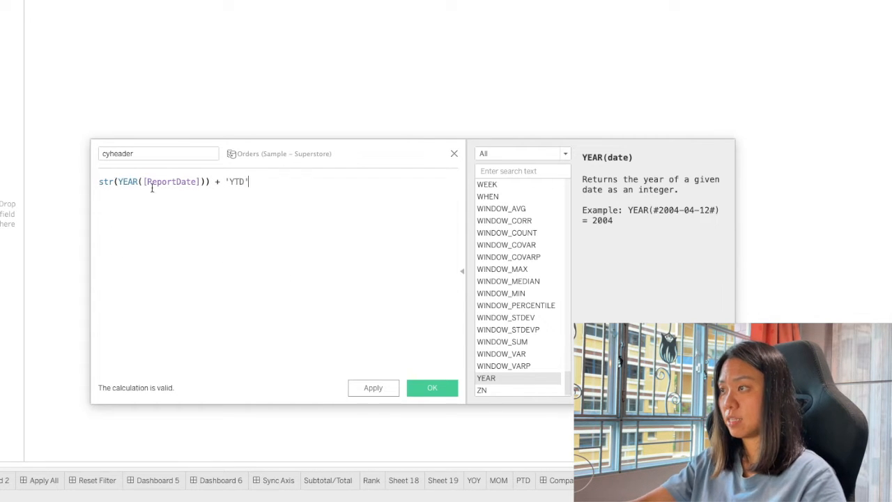
triple_click(163, 185)
click(197, 203)
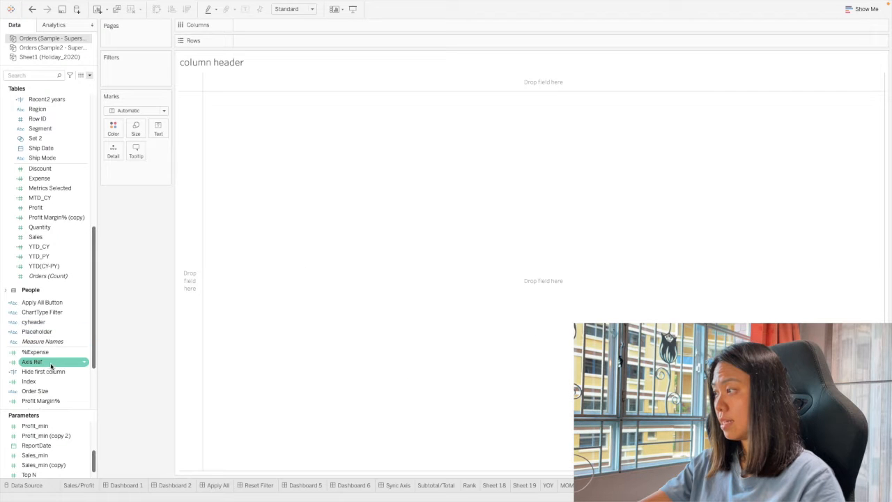
Change the pyheader calculation to str(YEAR([ReportDate])-1) + 'YTD' and save it.
scroll(52, 366, down, 3)
right_click(48, 330)
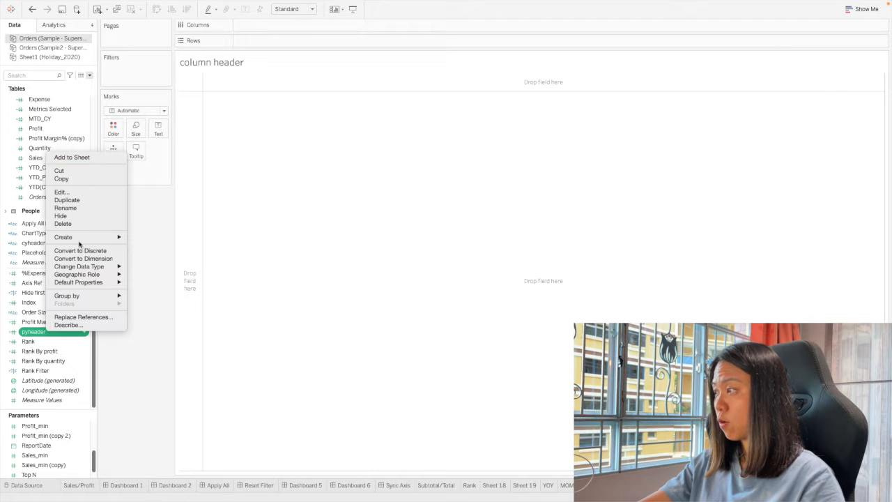
click(89, 192)
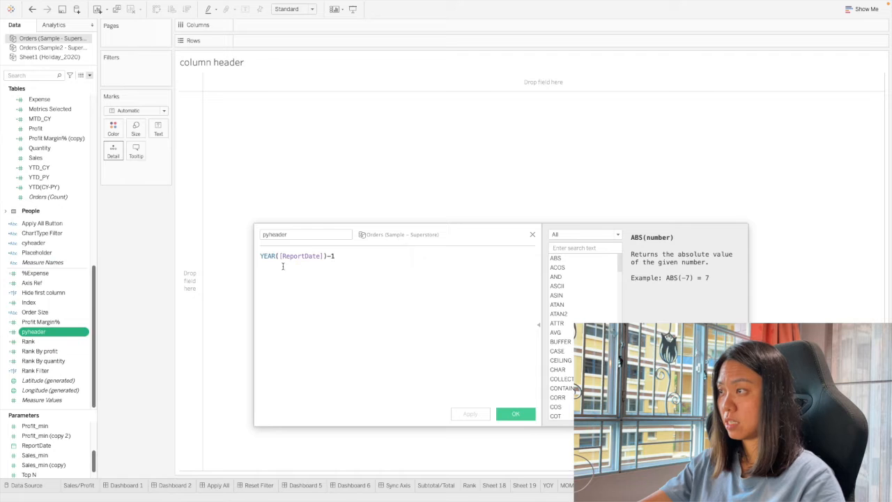
click(262, 255)
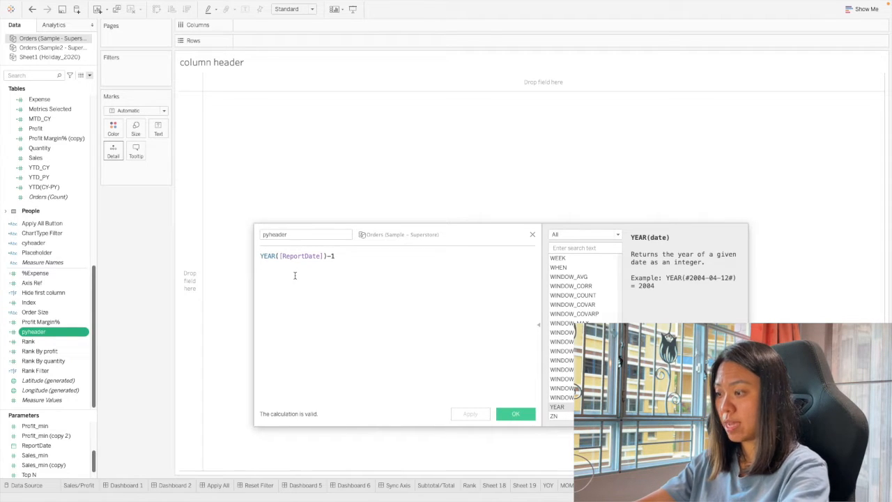
text(str()
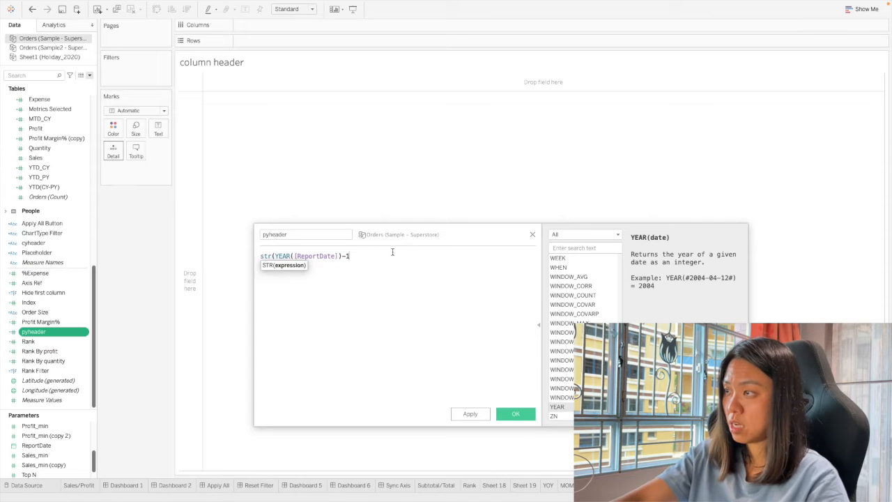
text() + 'YTD')
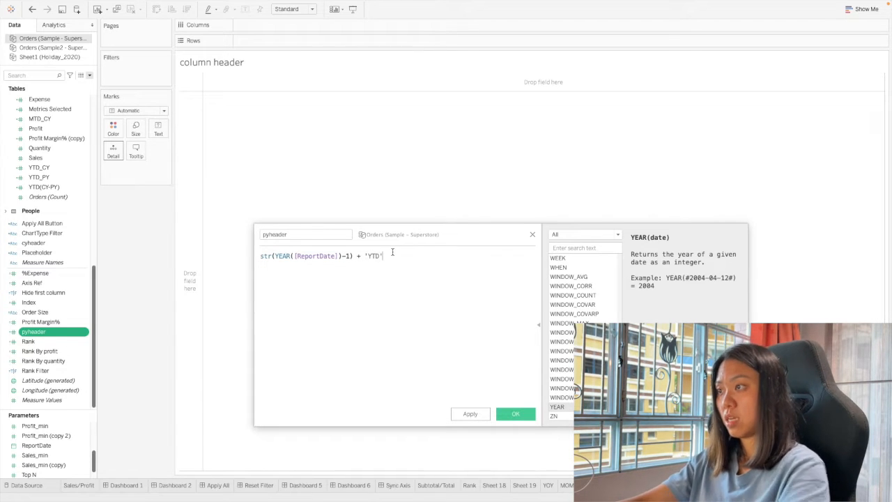
click(470, 414)
click(503, 416)
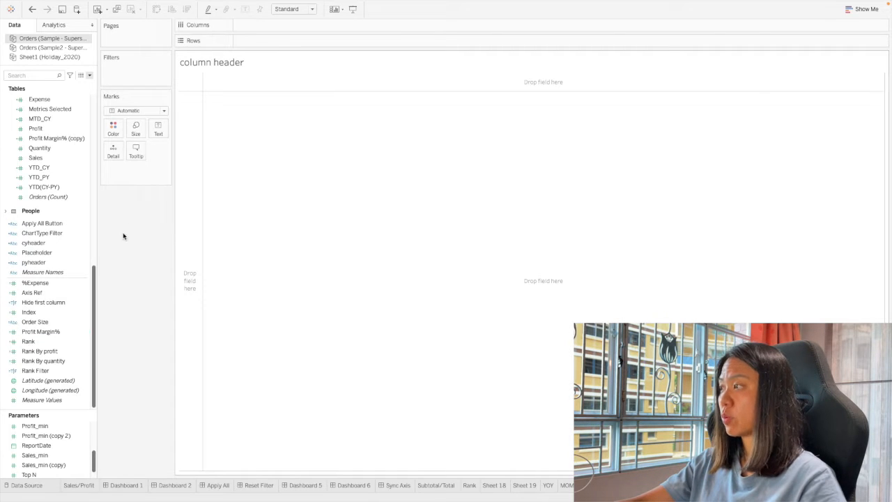
Add cyheader to the column header sheet's rows and as its text mark, and hide the row header.
click(71, 244)
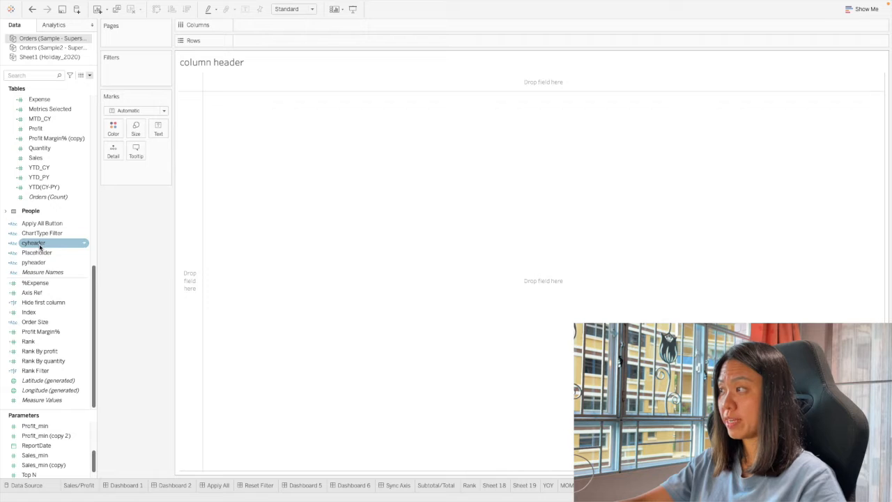
double_click(40, 247)
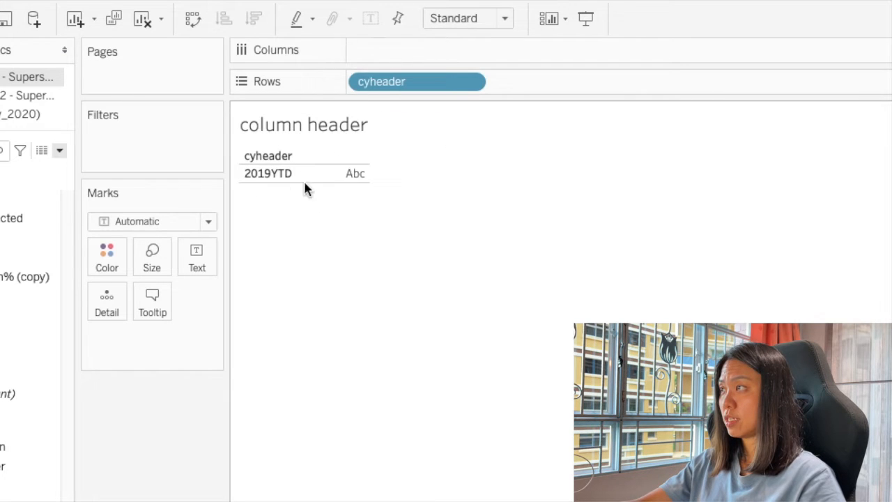
drag(422, 80, 205, 256)
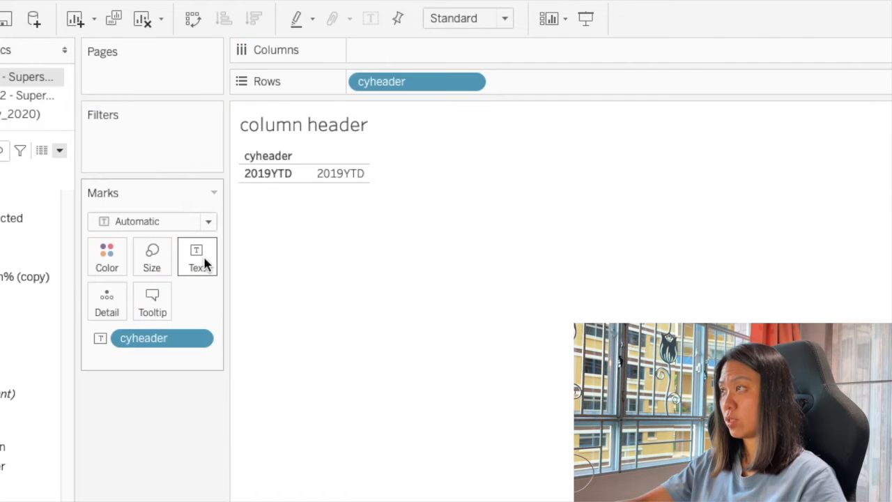
right_click(261, 183)
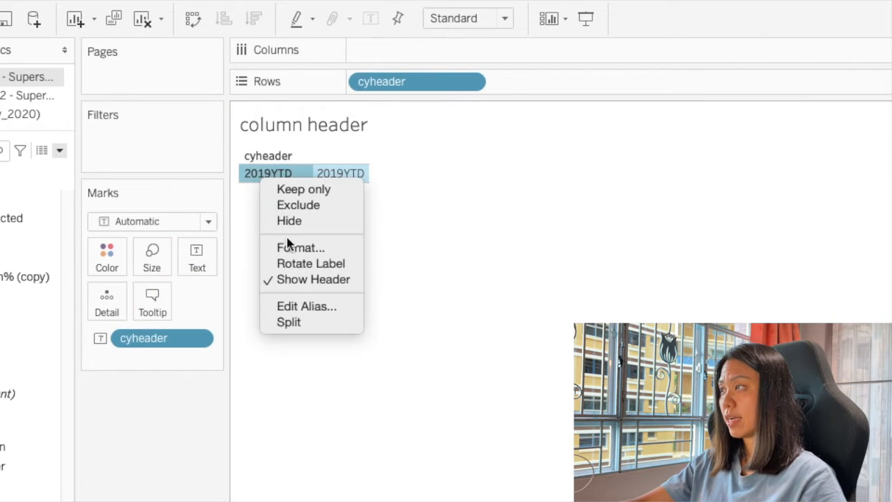
click(299, 280)
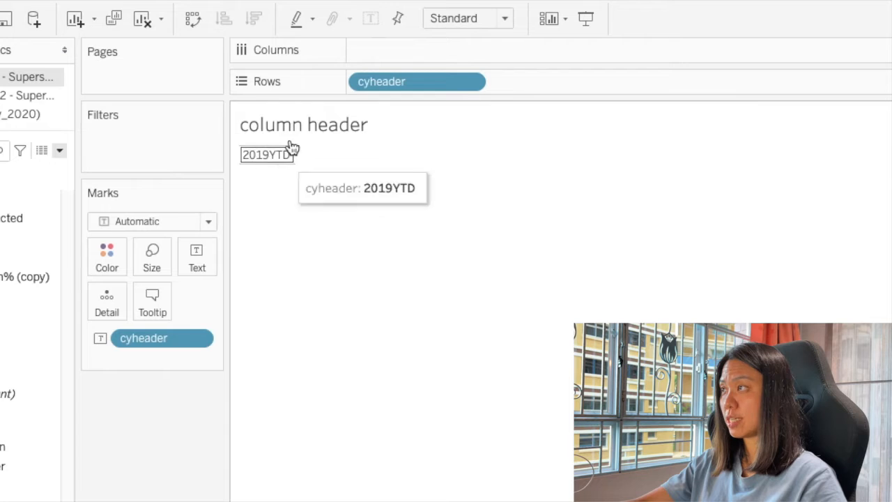
Duplicate the column header sheet and replace the copy's text mark with pyheader.
right_click(772, 488)
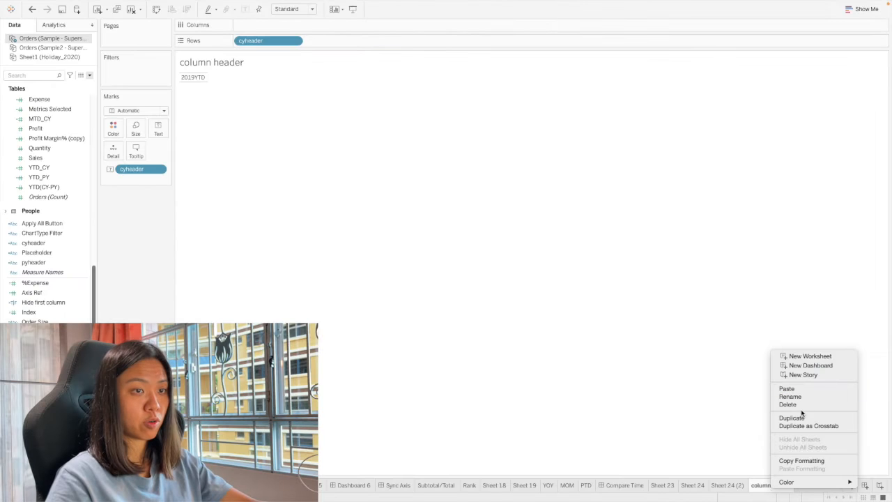
click(802, 418)
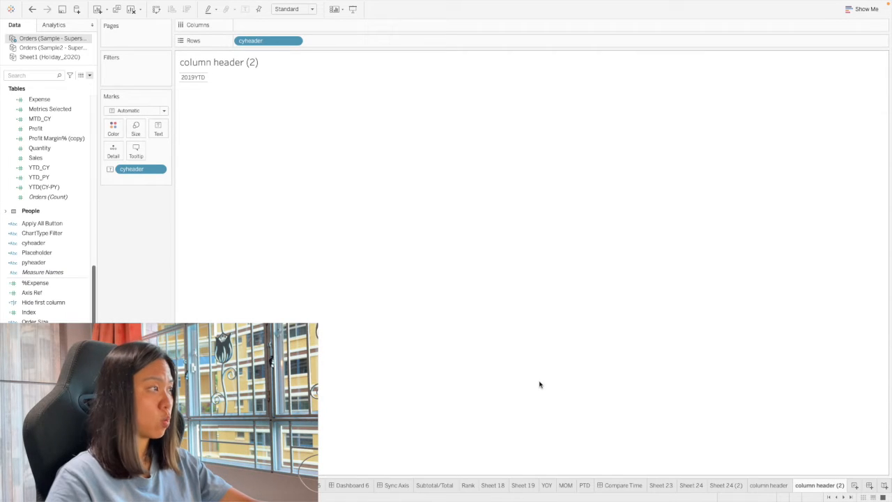
click(773, 485)
click(802, 487)
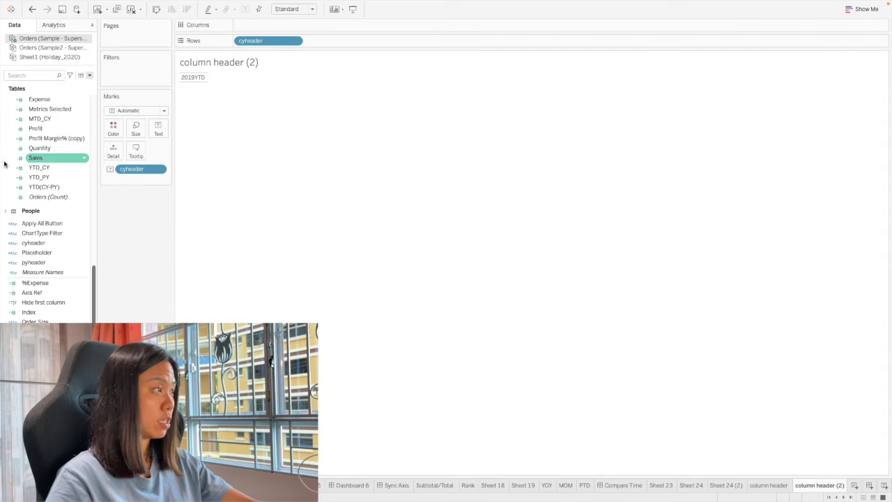
drag(52, 261, 146, 173)
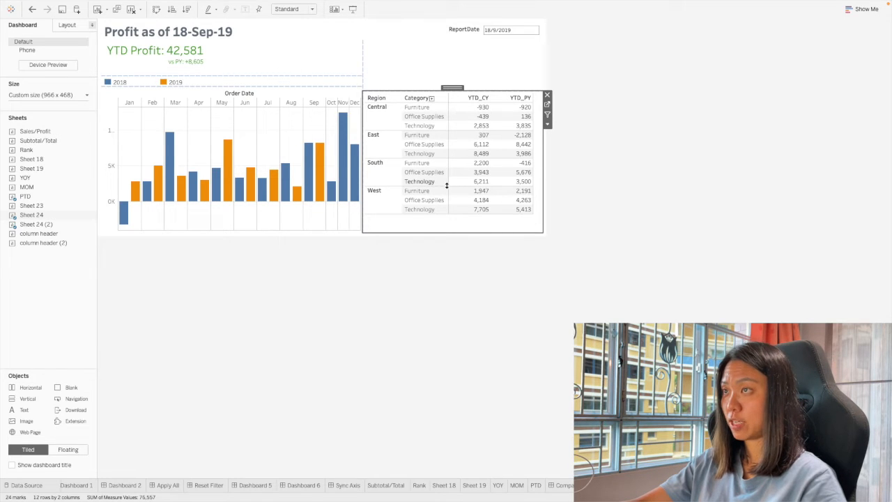
Add a floating horizontal container to the dashboard and place the column header and column header (2) sheets side by side inside it.
click(67, 449)
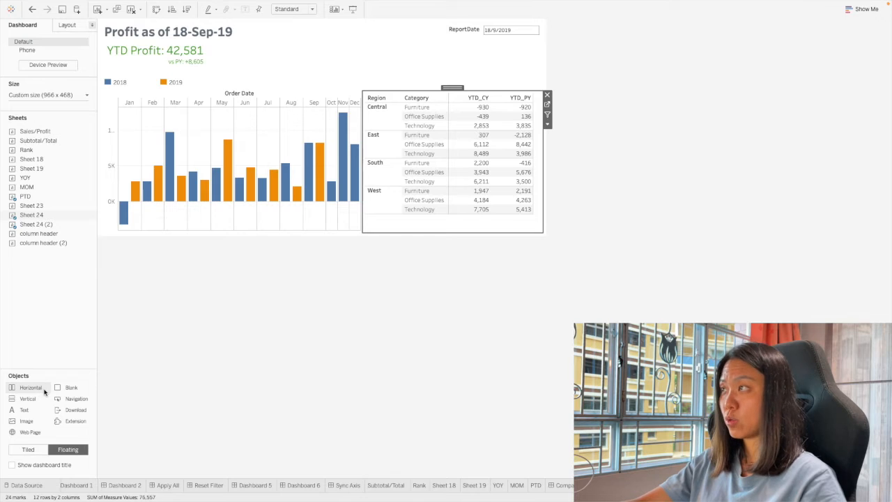
click(355, 386)
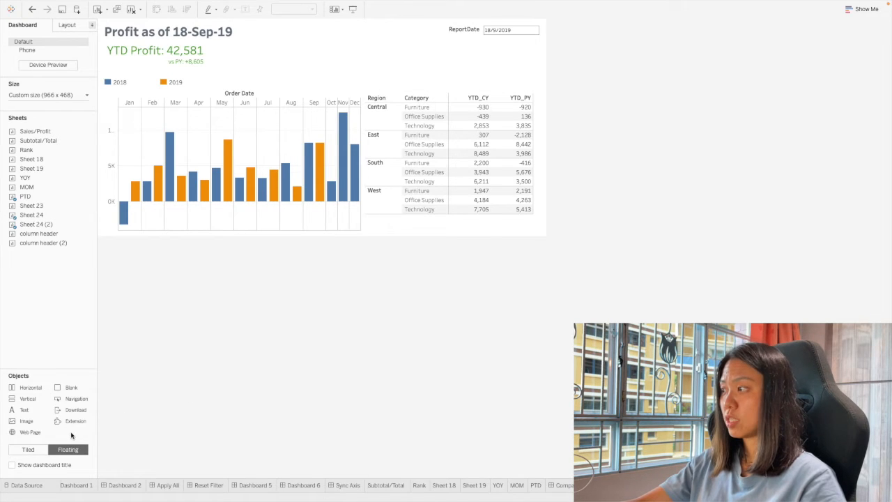
drag(35, 389, 126, 203)
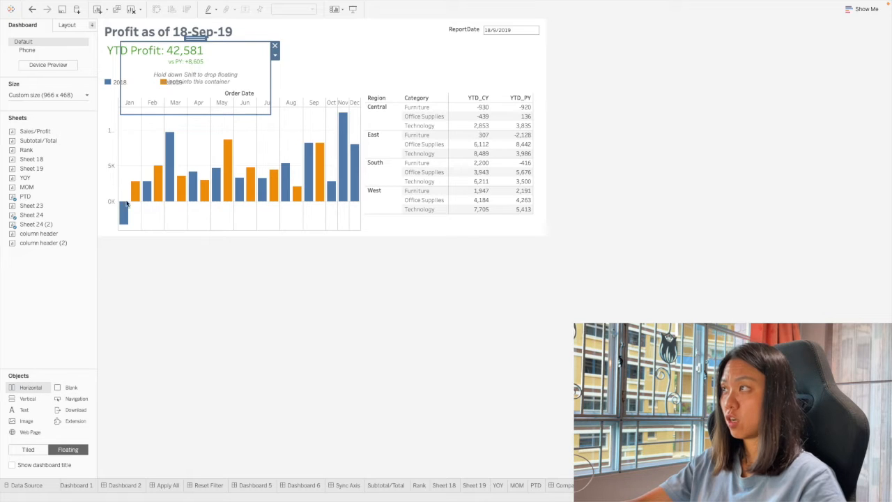
drag(195, 36, 307, 91)
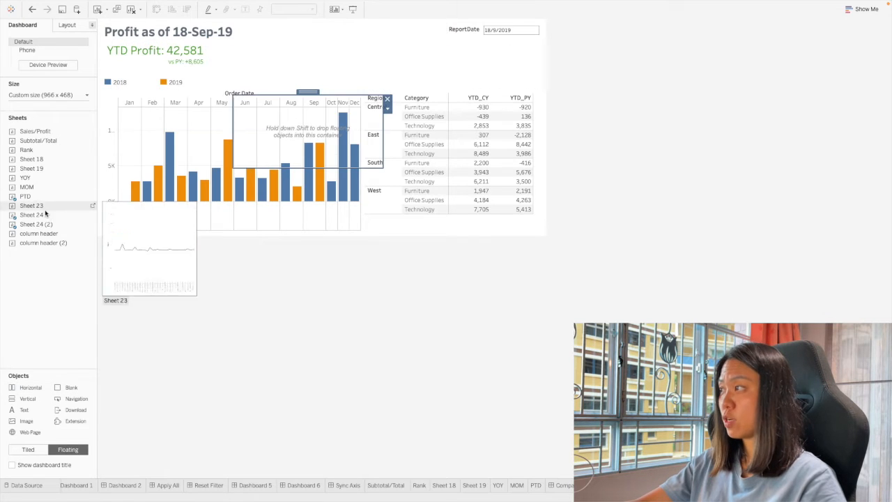
drag(28, 237, 299, 131)
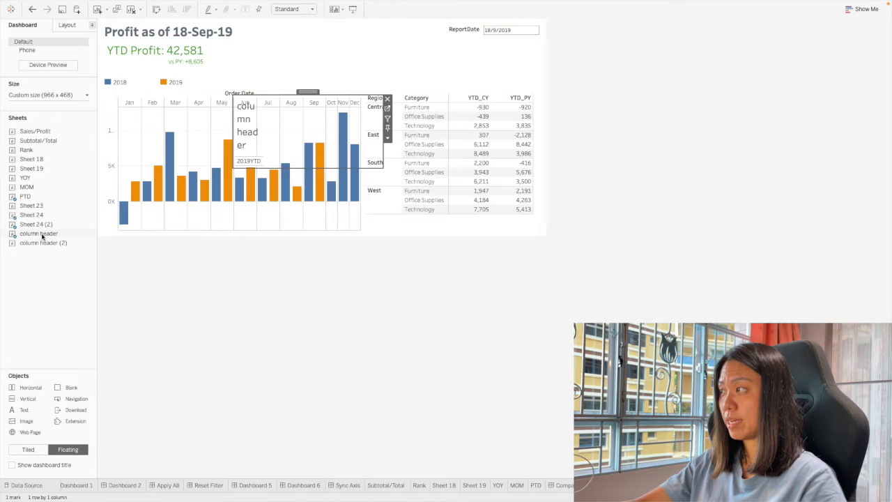
drag(40, 244, 353, 138)
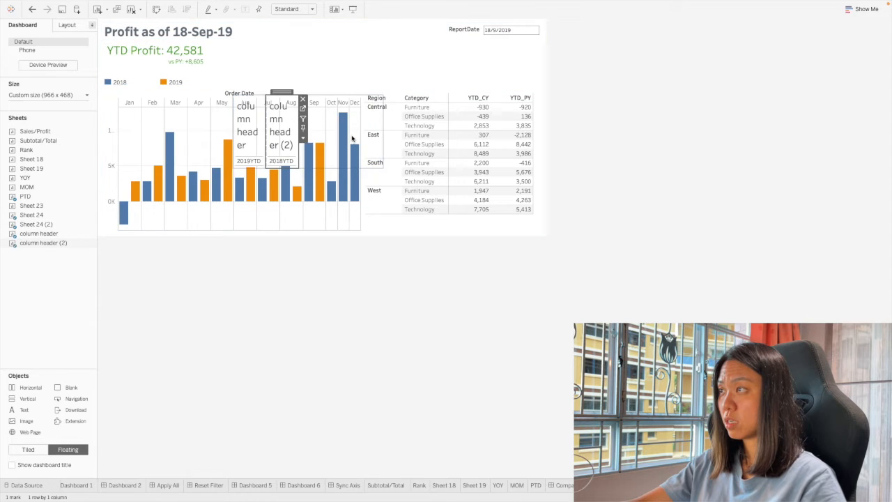
Hide the titles of both column header sheets in the horizontal container.
right_click(255, 134)
click(270, 152)
right_click(285, 115)
click(297, 133)
Set the outer padding of column header (2) and column header to 0 on all sides.
click(67, 25)
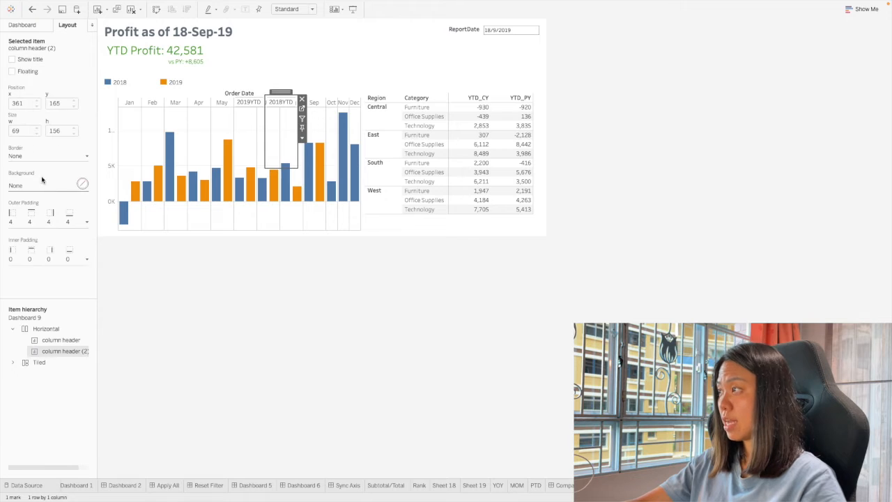
click(36, 214)
click(25, 215)
click(31, 215)
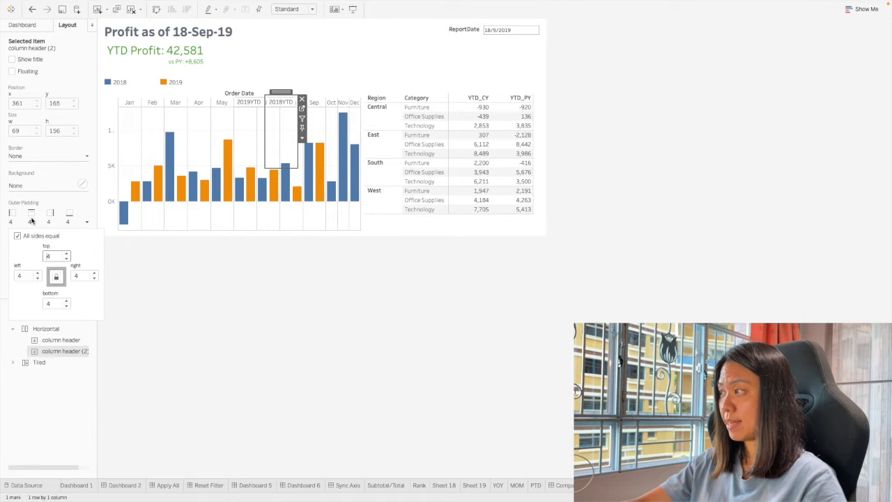
key(BackSpace)
text(0)
key(Return)
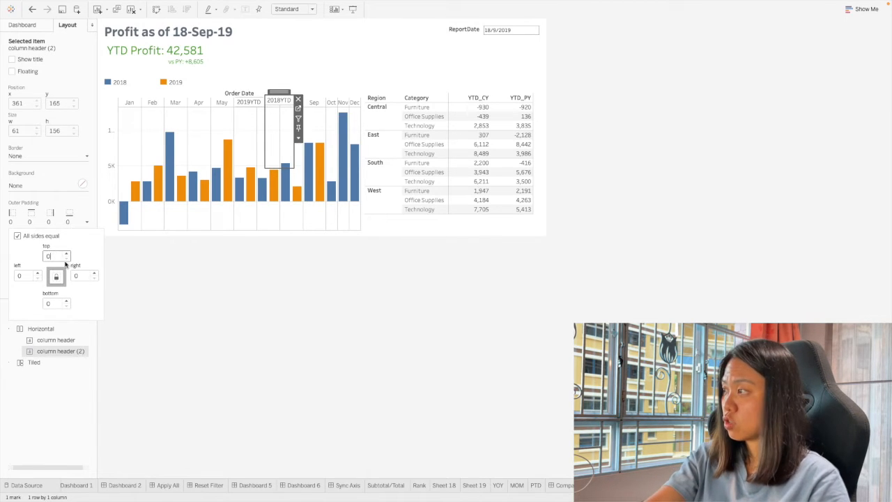
click(287, 146)
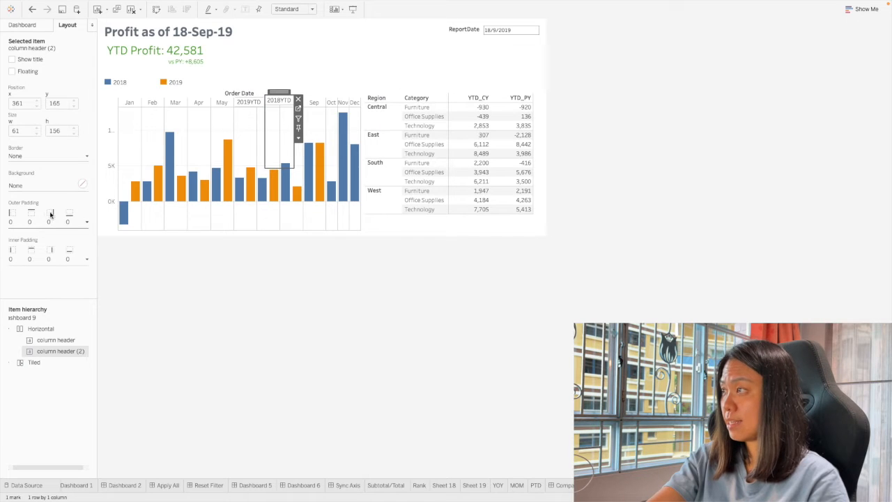
click(254, 147)
click(30, 217)
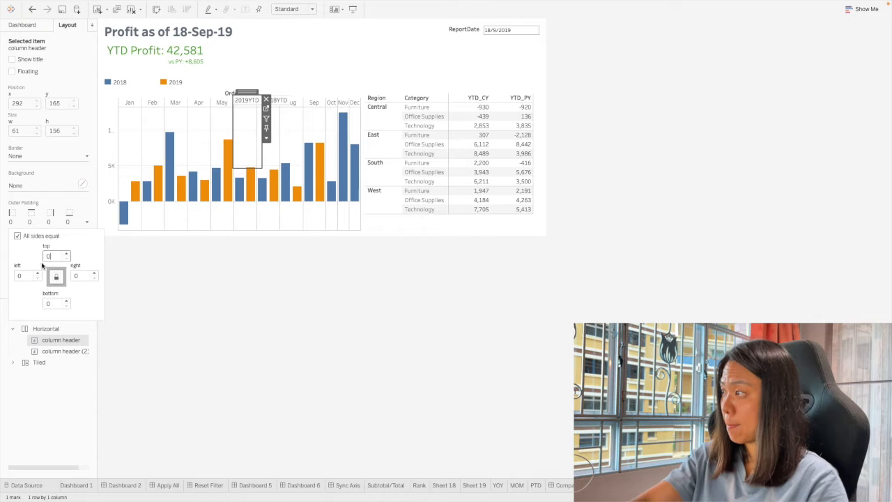
click(269, 318)
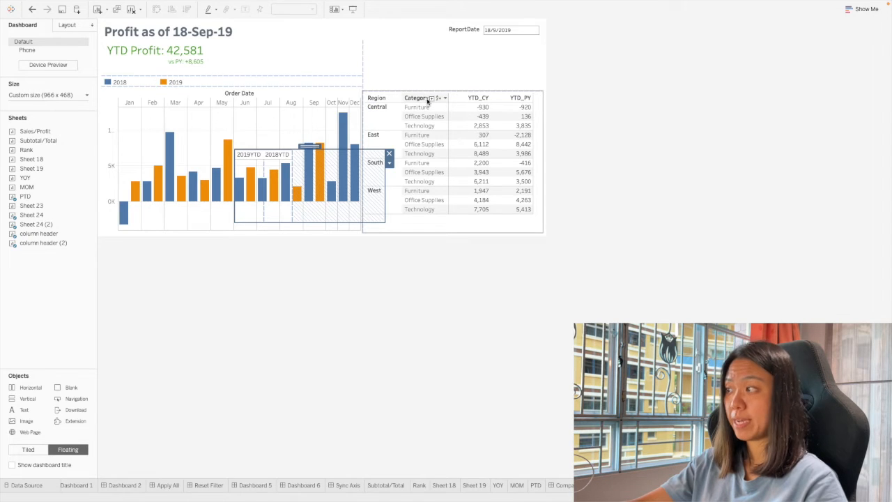
Add text objects reading Region and Category to the horizontal container, in that order before the two year headers.
double_click(17, 415)
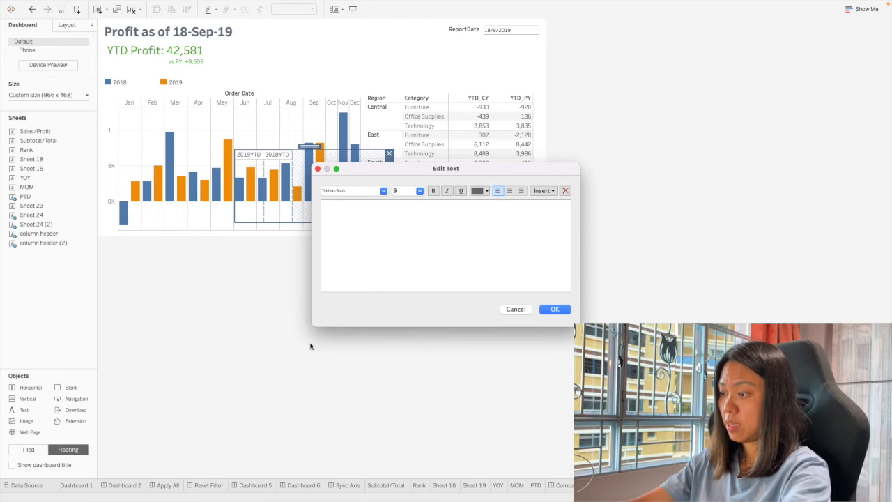
text(Region)
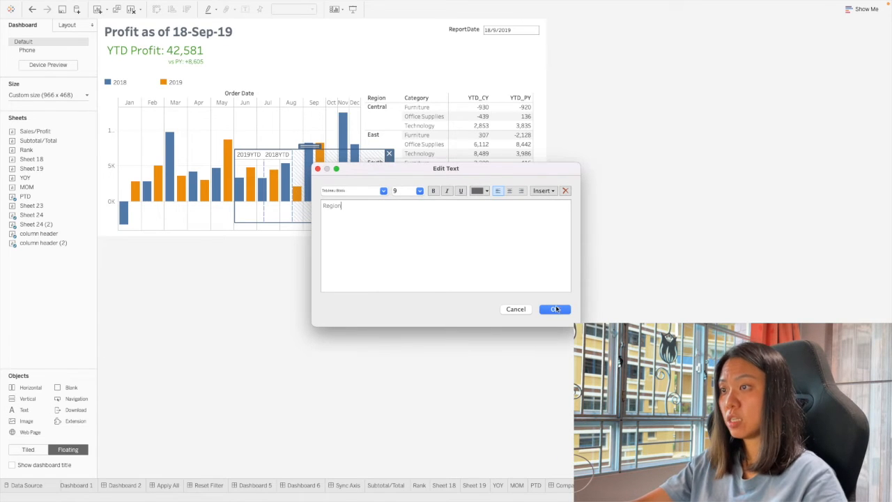
click(554, 308)
drag(144, 45, 244, 171)
double_click(27, 410)
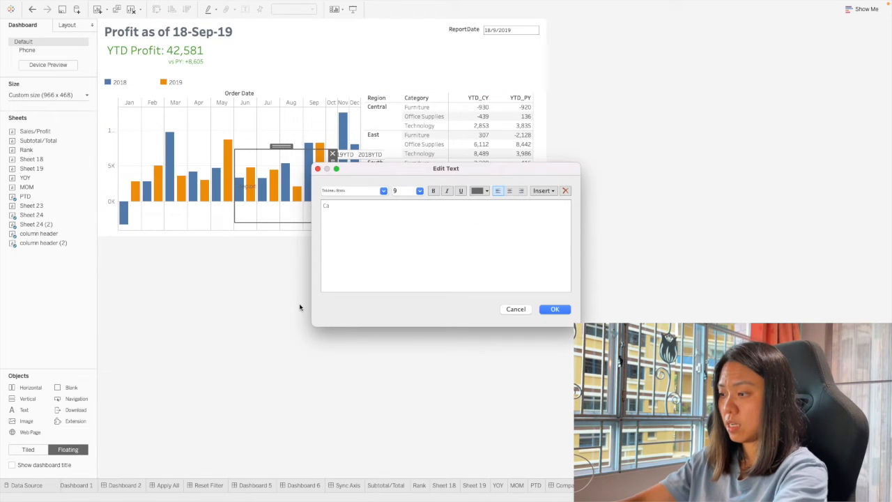
click(552, 309)
drag(153, 48, 314, 177)
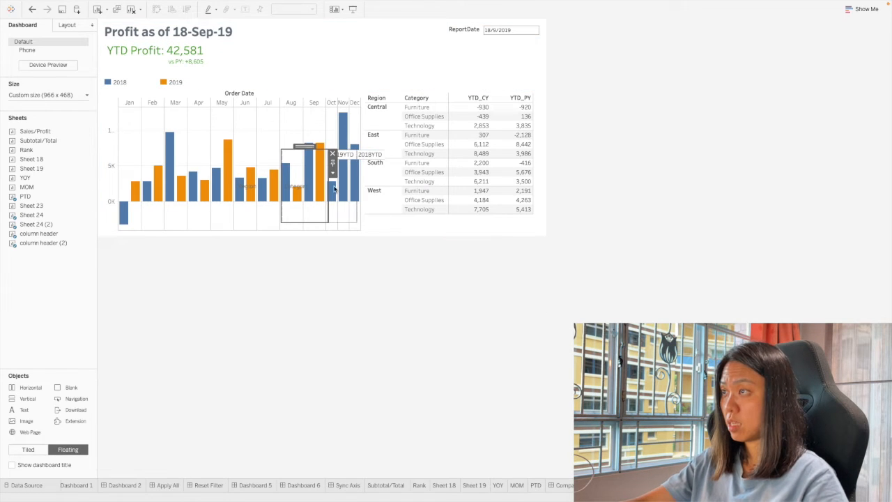
Set the fit of both column header sheets in the horizontal container to Entire View.
click(335, 189)
click(360, 192)
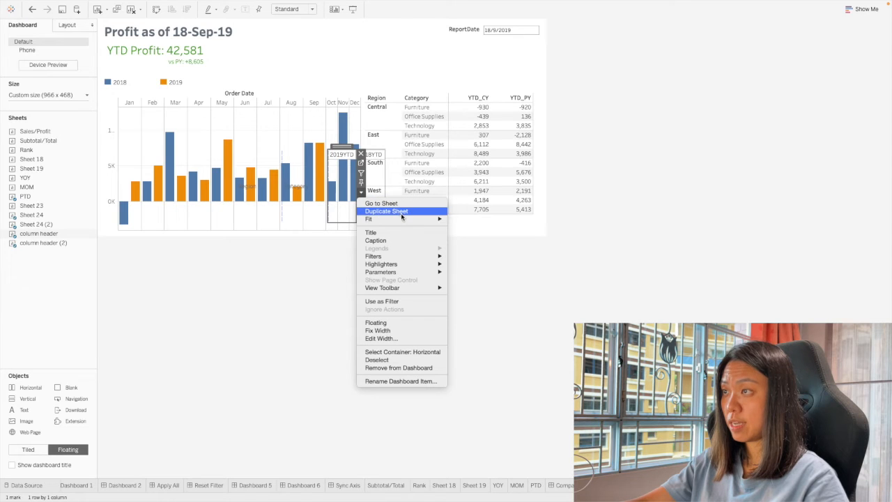
mouse_move(418, 219)
click(471, 245)
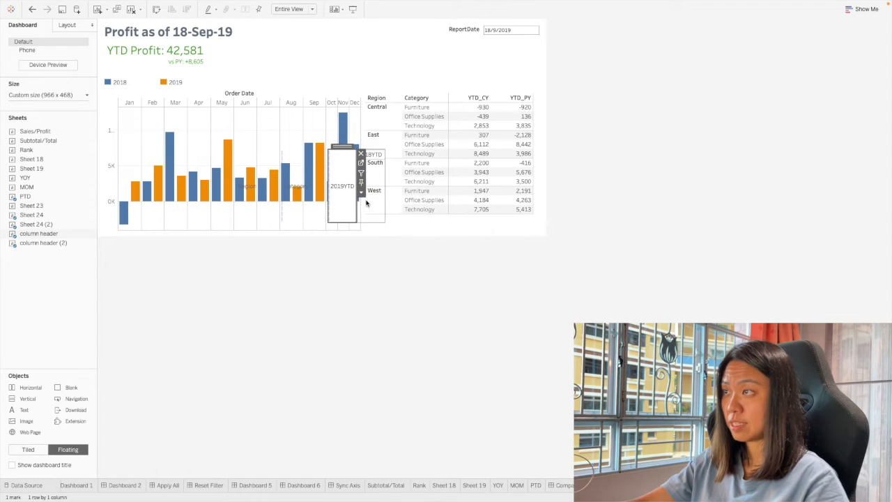
click(370, 167)
click(388, 191)
mouse_move(427, 219)
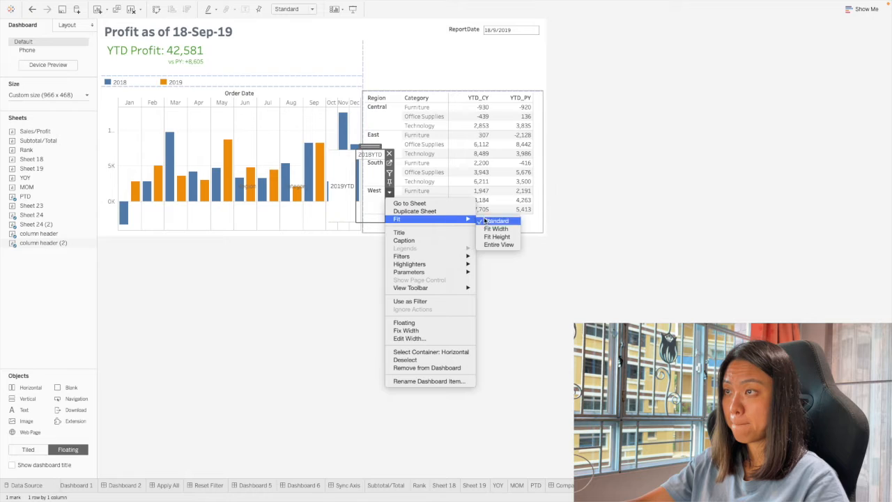
click(496, 243)
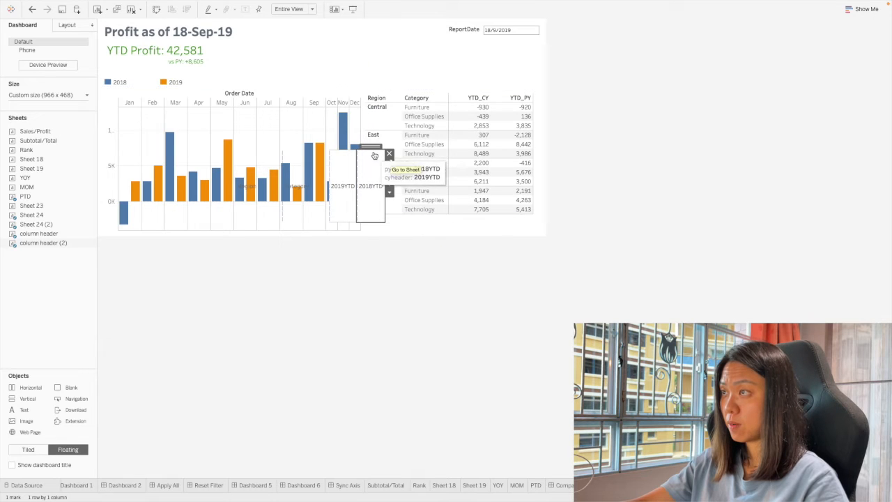
click(403, 165)
click(378, 169)
click(369, 157)
double_click(371, 146)
click(432, 101)
click(405, 308)
click(323, 159)
double_click(305, 147)
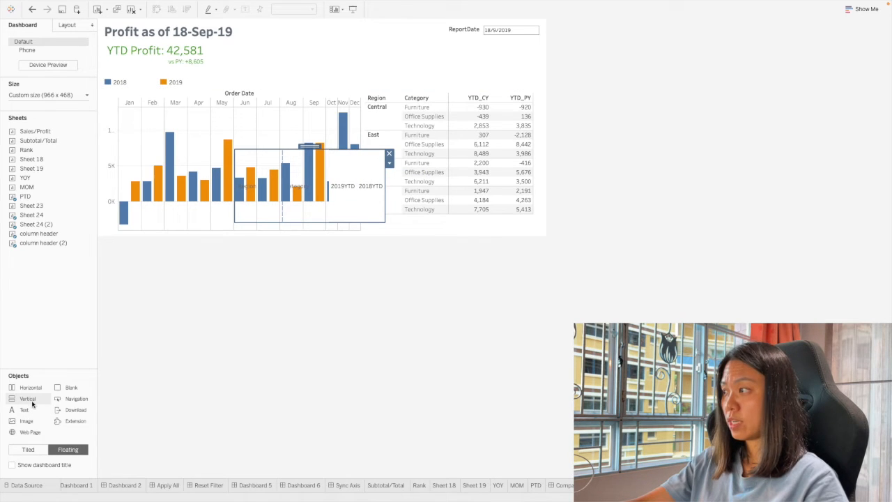
Add a floating vertical container and position it over the upper part of the region table.
drag(37, 398, 543, 204)
click(298, 182)
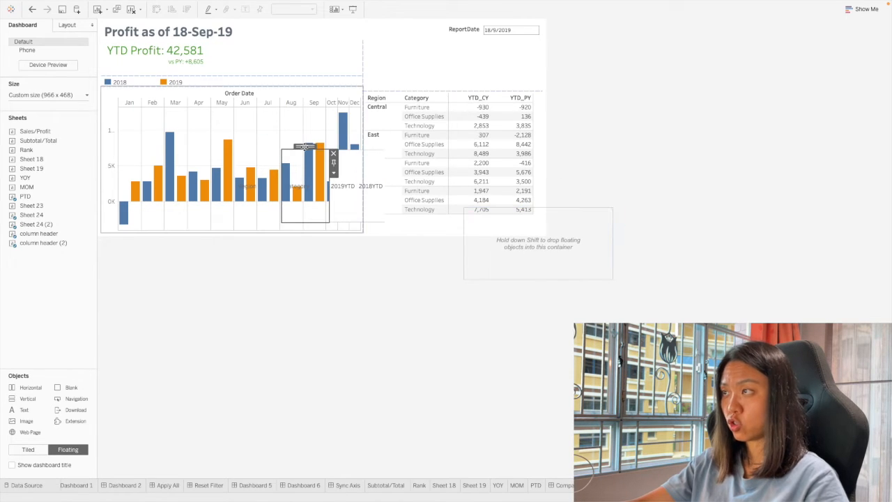
drag(301, 152, 549, 256)
drag(314, 198, 324, 152)
click(357, 187)
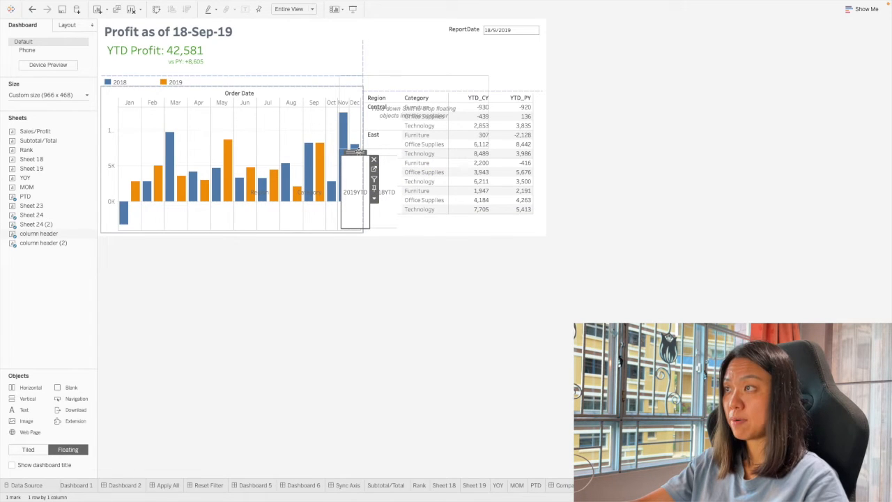
Nest the horizontal header container inside the vertical container, then move the vertical container over the bar chart.
double_click(359, 152)
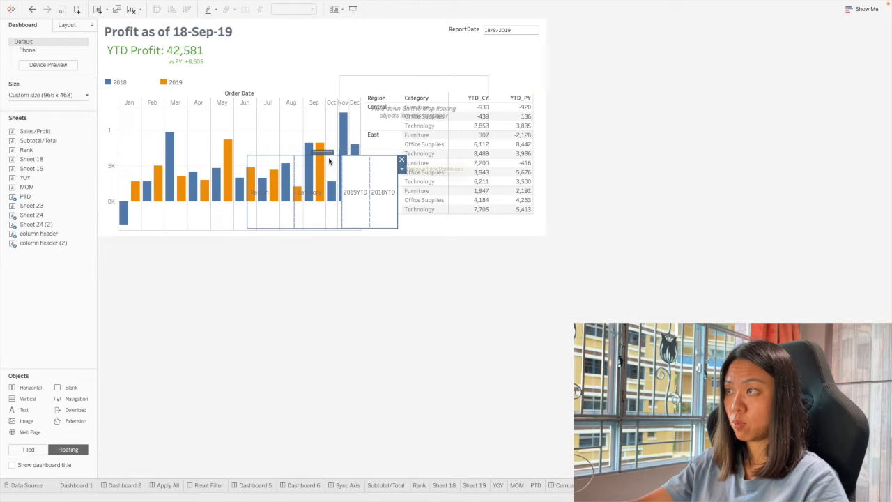
drag(322, 153, 401, 117)
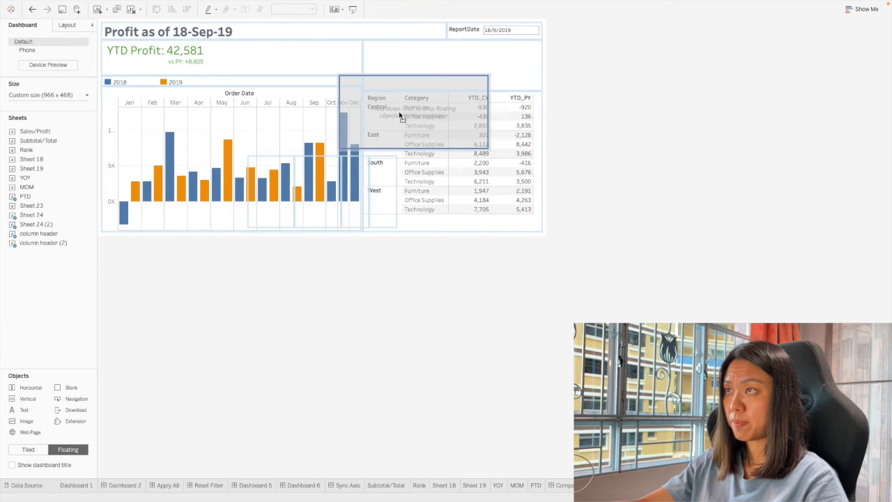
drag(401, 117, 400, 115)
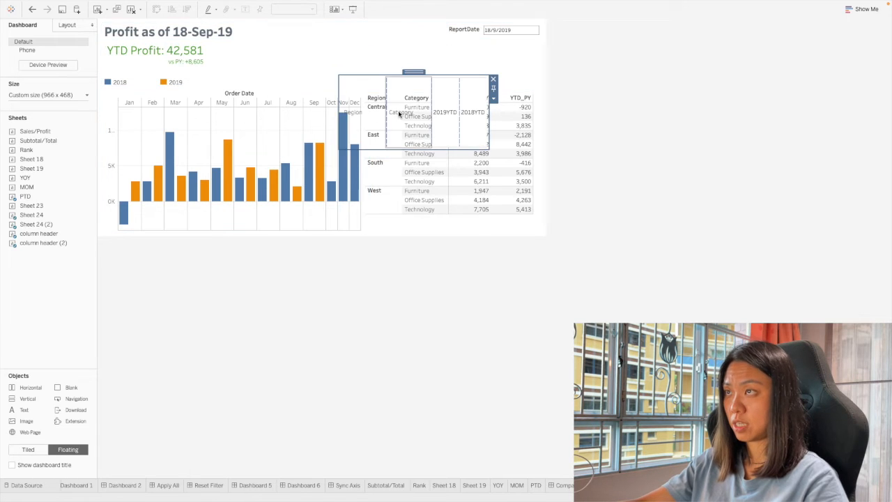
drag(420, 72, 270, 110)
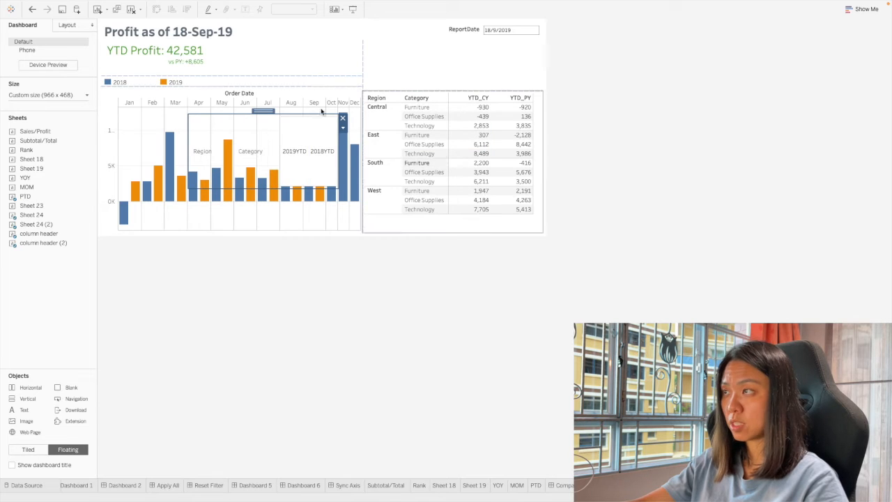
Move the Sheet 24 table into the vertical container below the header row, and place the container in the area beside the bar chart.
click(457, 98)
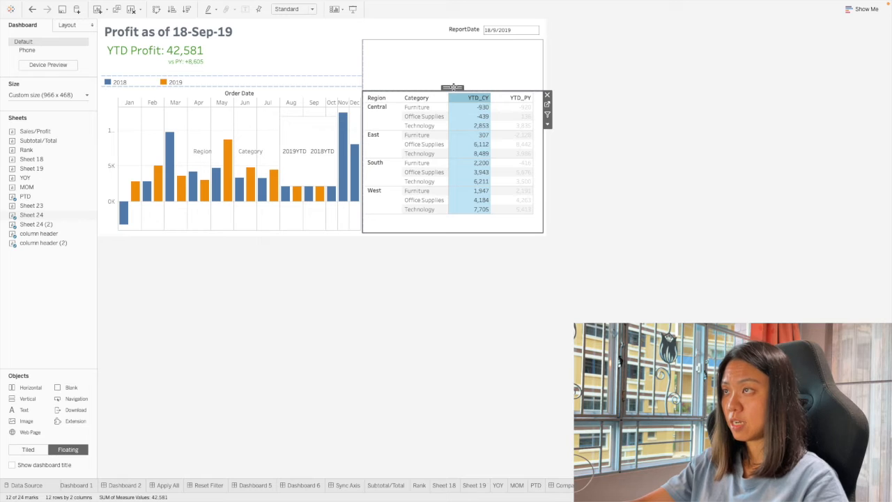
drag(442, 92, 280, 187)
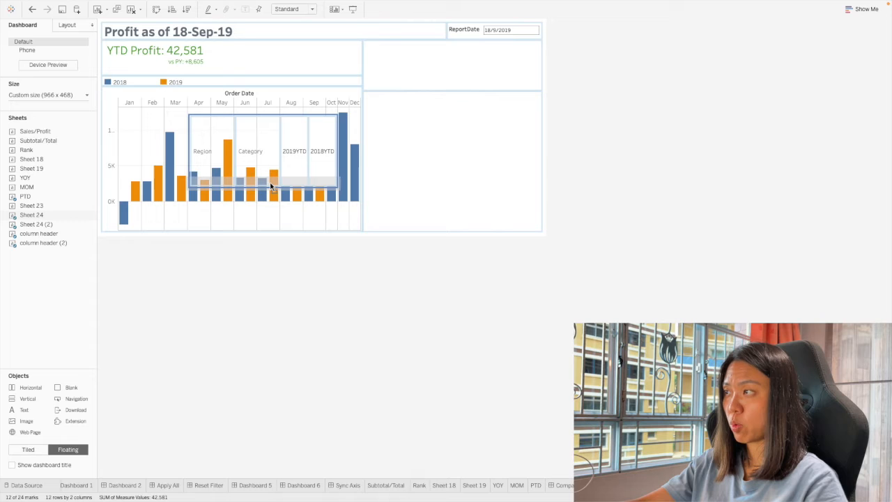
mouse_move(288, 185)
mouse_down()
mouse_move(236, 150)
mouse_move(118, 141)
mouse_move(307, 152)
mouse_move(283, 186)
mouse_up()
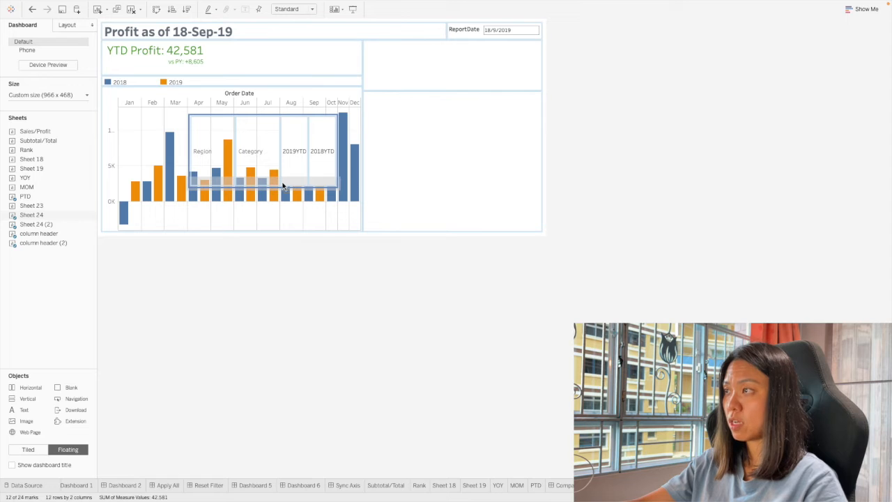
drag(283, 186, 283, 187)
drag(263, 116, 460, 138)
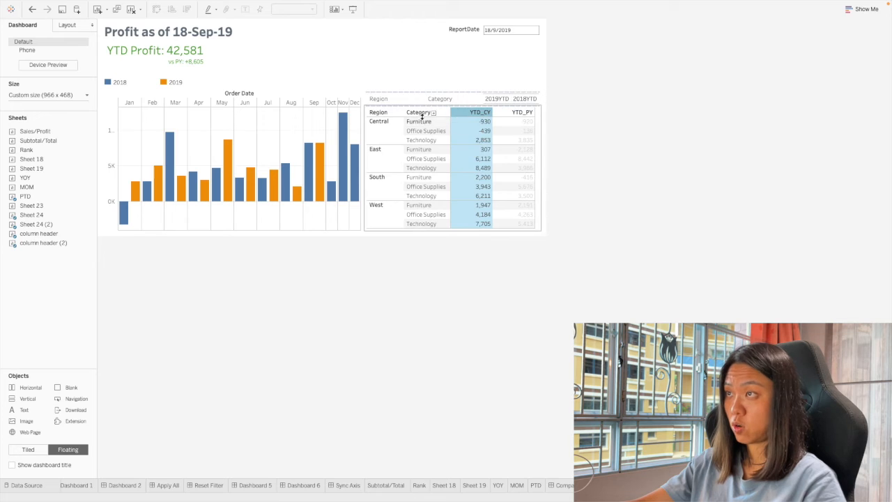
Set the fit of the region table in the vertical container to Fit Width.
click(482, 178)
click(482, 180)
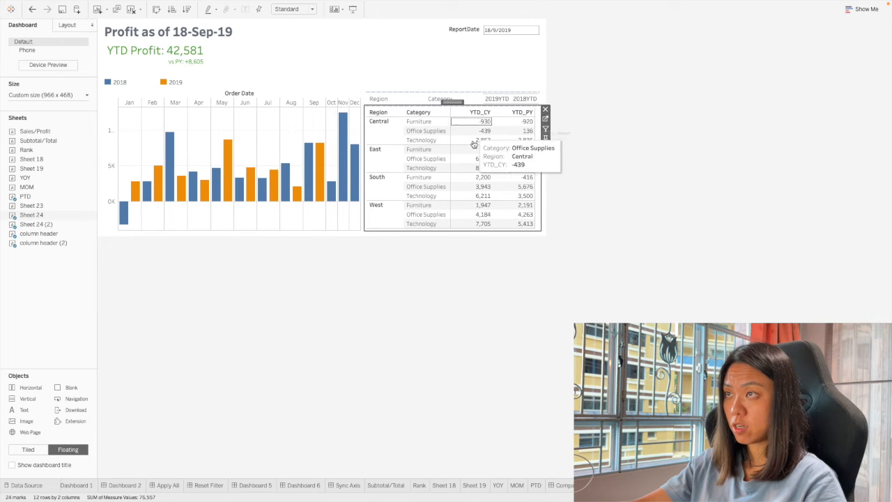
click(545, 148)
mouse_move(568, 176)
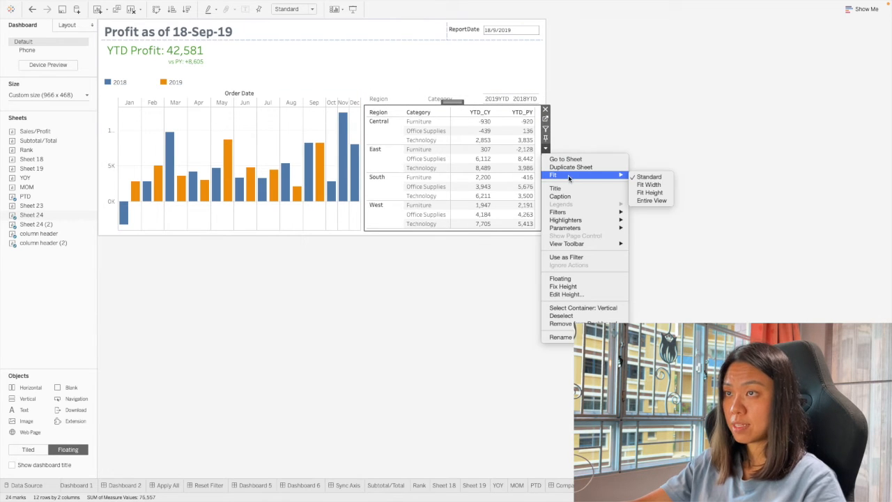
click(647, 185)
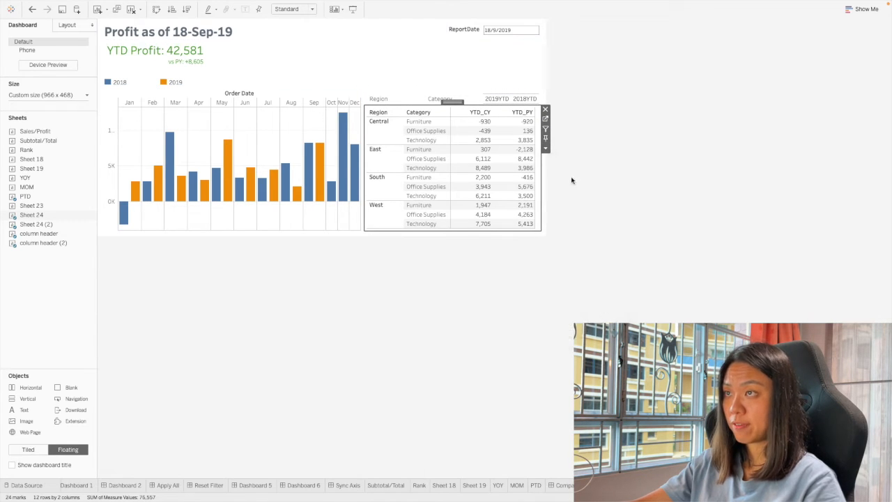
click(546, 148)
mouse_move(582, 176)
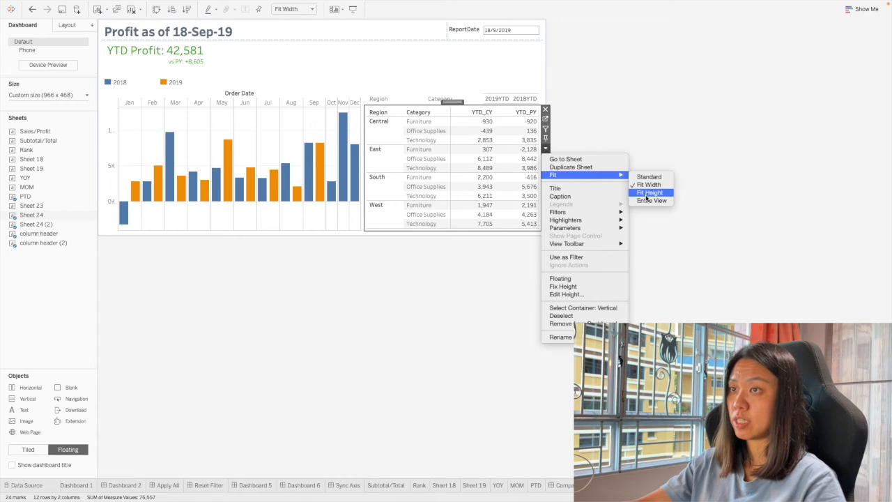
click(426, 152)
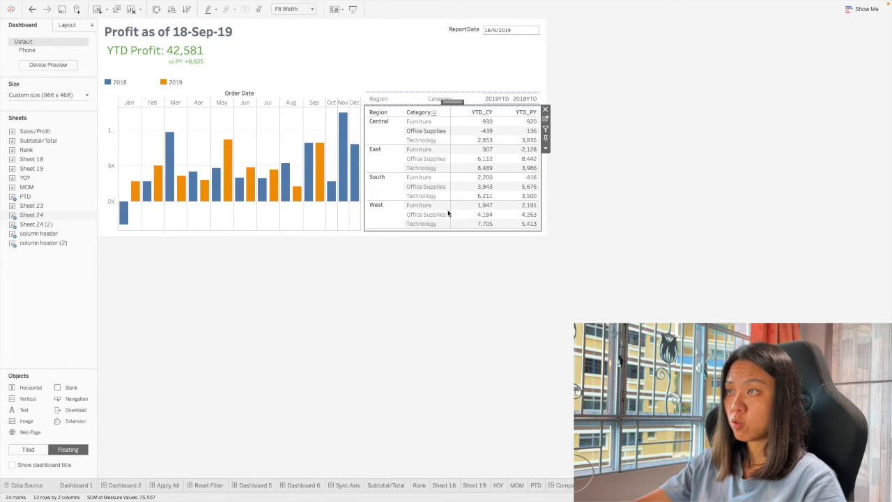
click(546, 148)
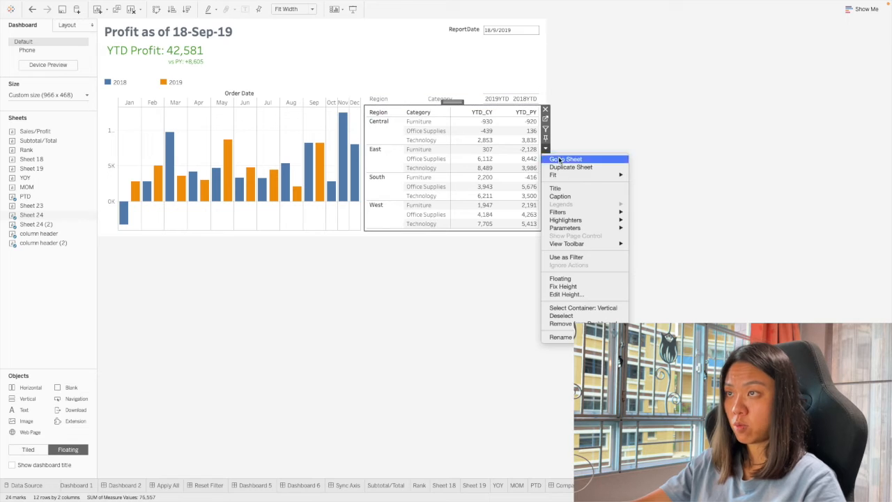
mouse_move(588, 175)
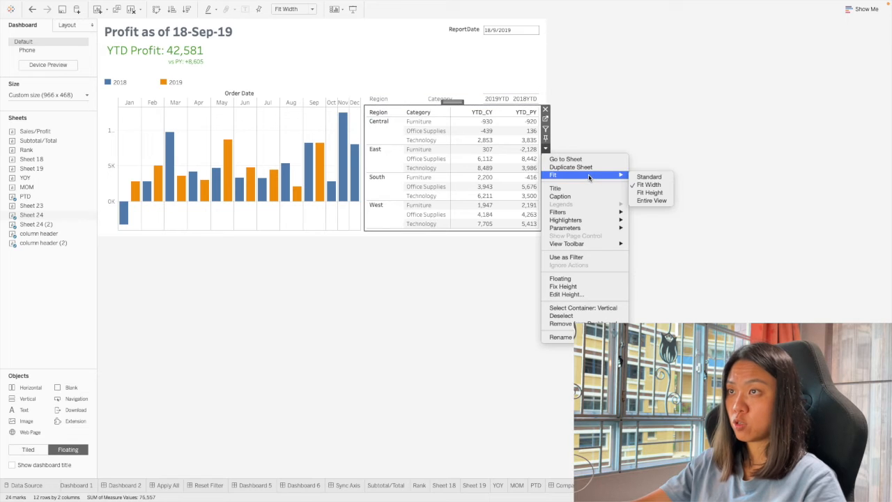
click(653, 110)
Resize the Region, Category, 2019YTD and 2018YTD header items so they line up with the table columns below.
click(415, 98)
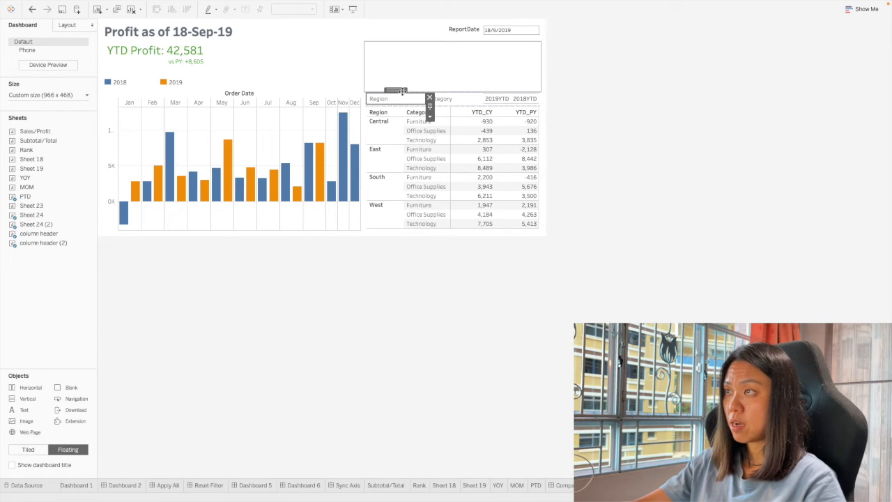
double_click(403, 91)
drag(425, 101, 403, 100)
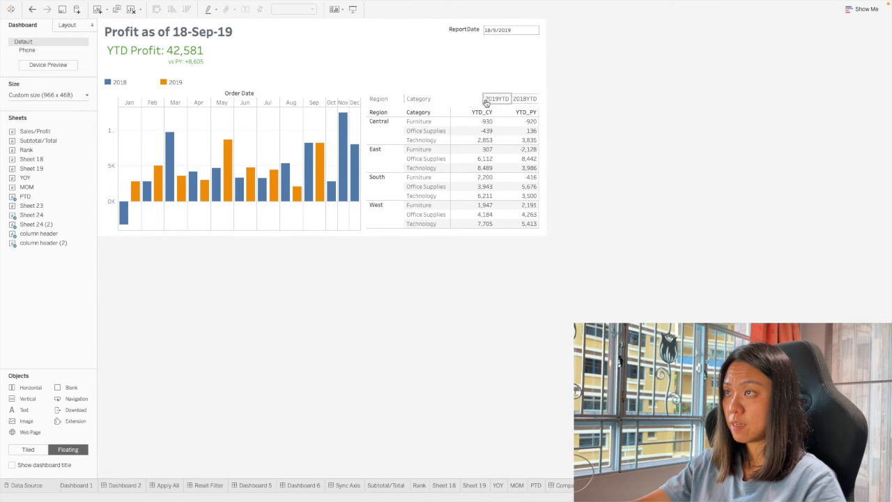
drag(481, 100, 450, 100)
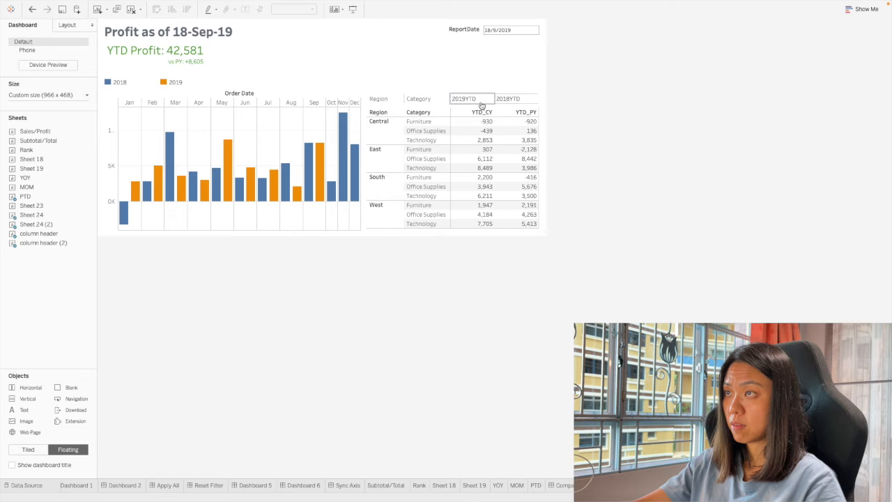
click(506, 99)
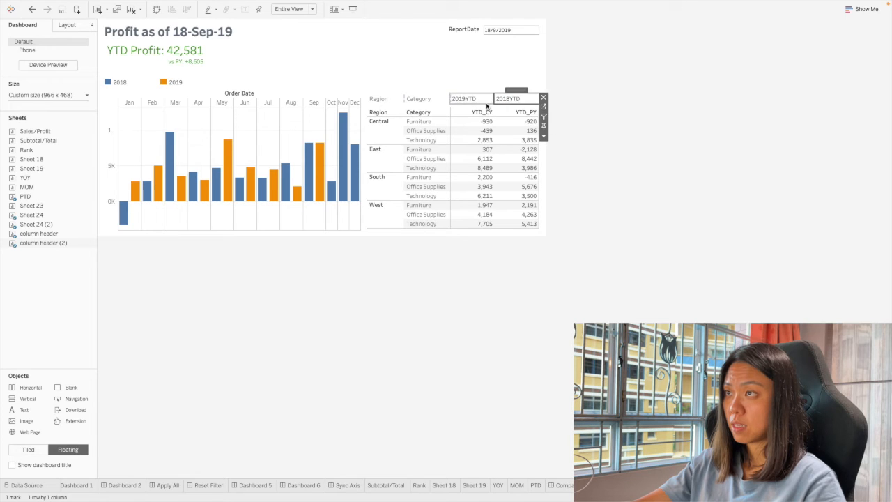
Hide the table's row field labels and its YTD_CY and YTD_PY column headers.
click(458, 132)
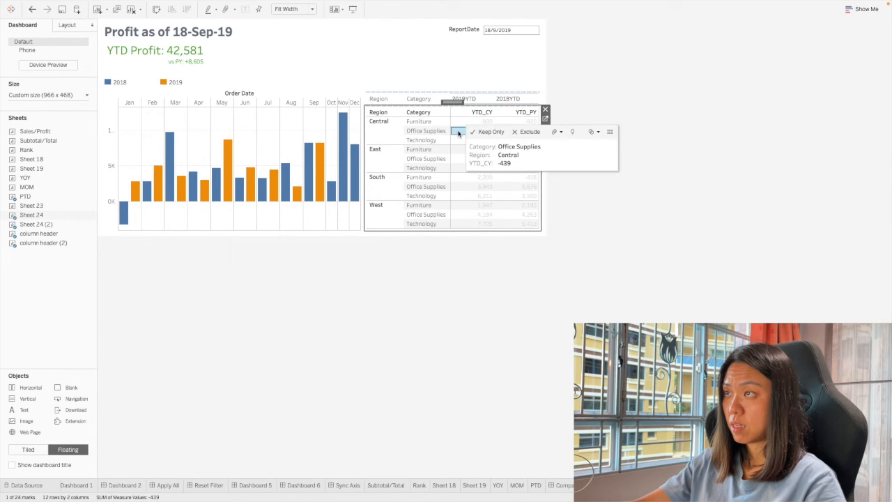
click(455, 131)
right_click(422, 115)
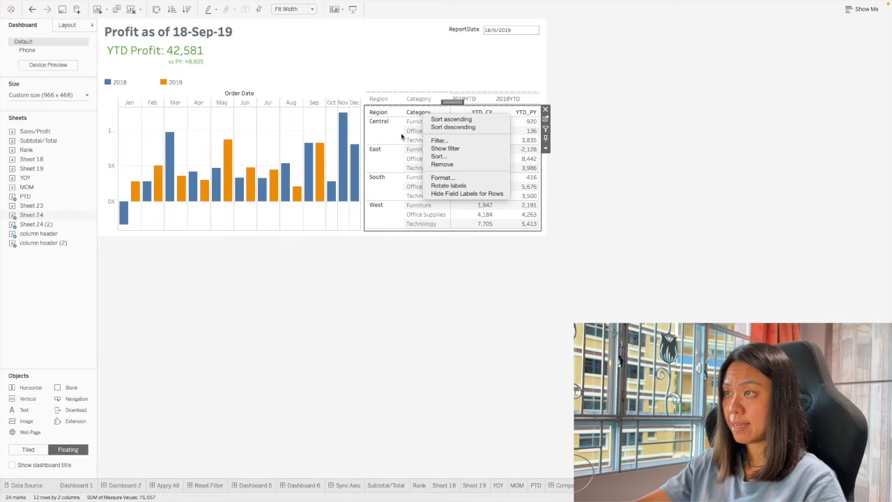
click(456, 197)
right_click(478, 113)
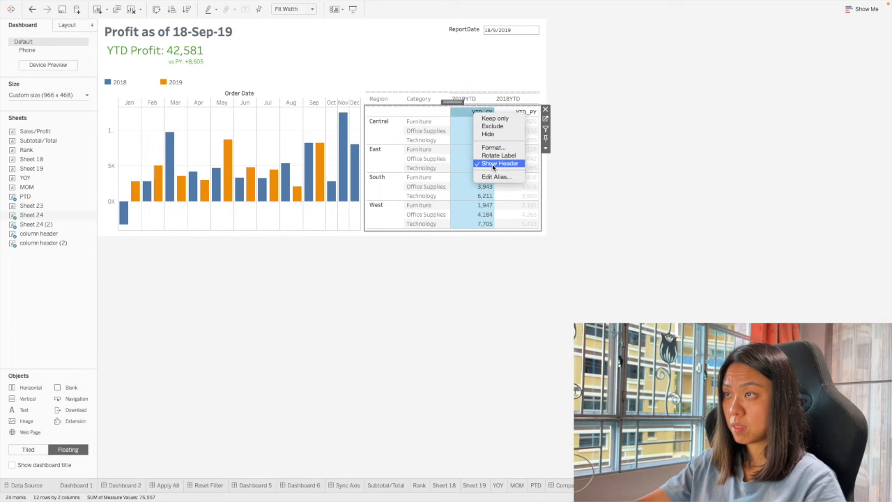
click(492, 165)
Set the outer padding of the horizontal header container to 0 on all sides.
click(467, 105)
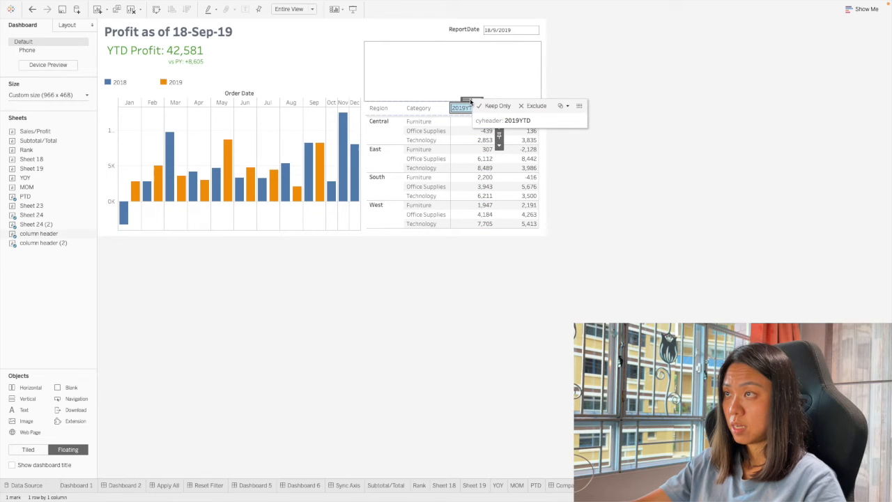
click(465, 100)
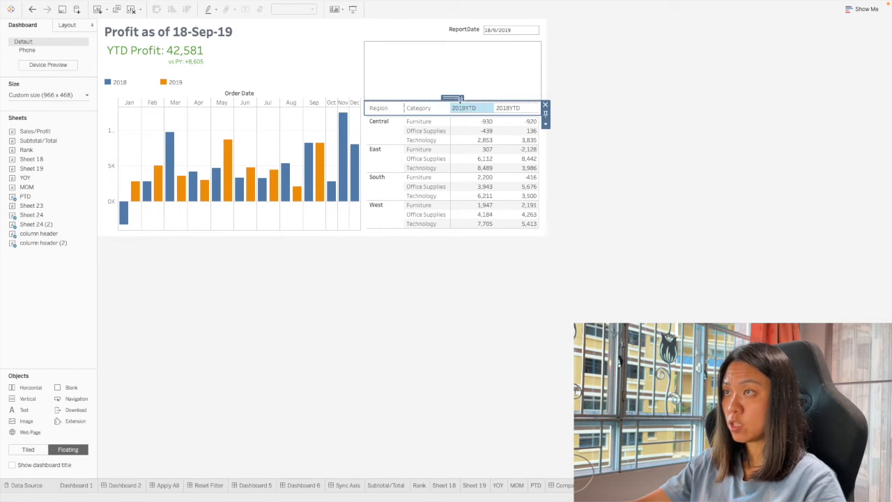
click(67, 25)
click(28, 222)
key(BackSpace)
text(0)
key(Return)
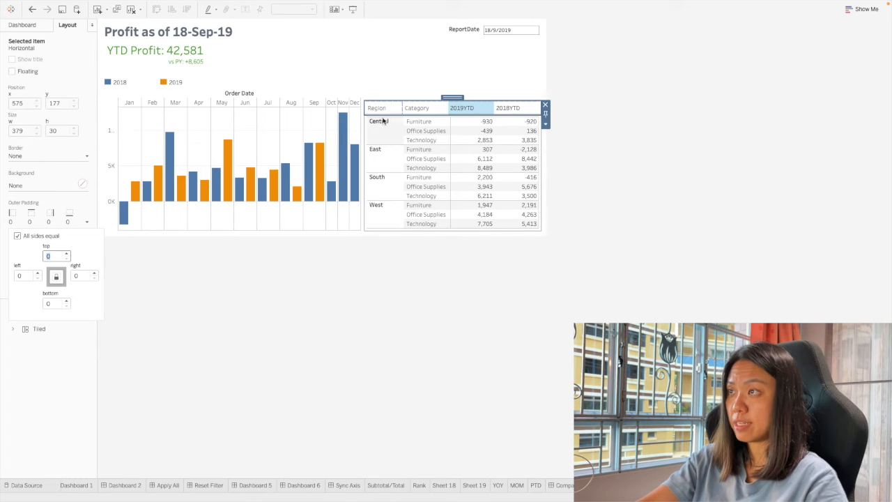
Set the outer padding of the region table to 0 on all sides.
click(401, 134)
click(31, 218)
text(0)
key(Return)
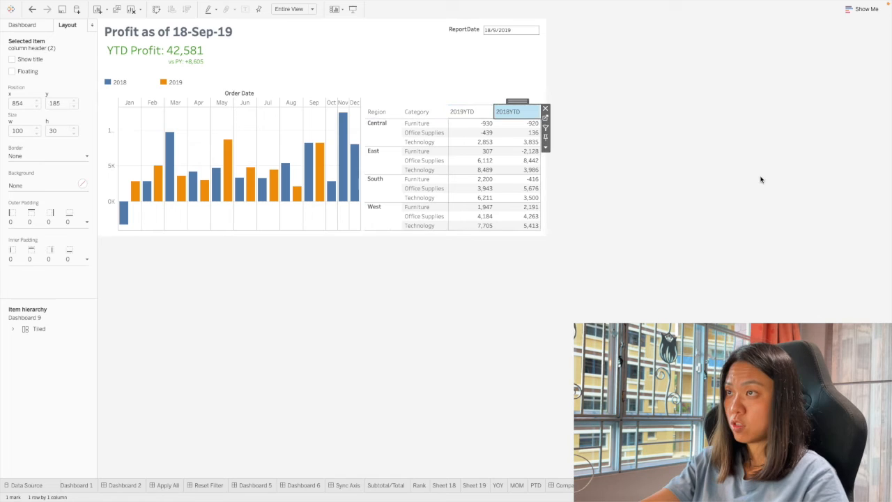
Format the borders of the 2018YTD header sheet with the row divider pane set to None.
click(514, 112)
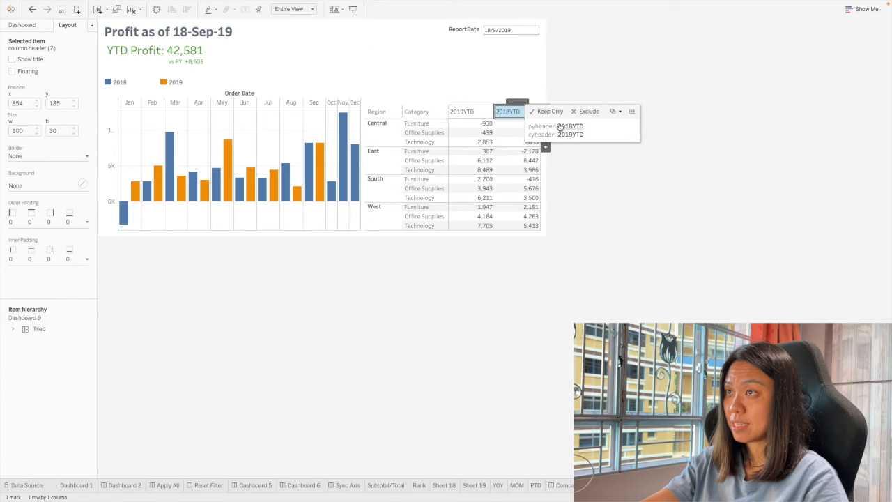
key(Escape)
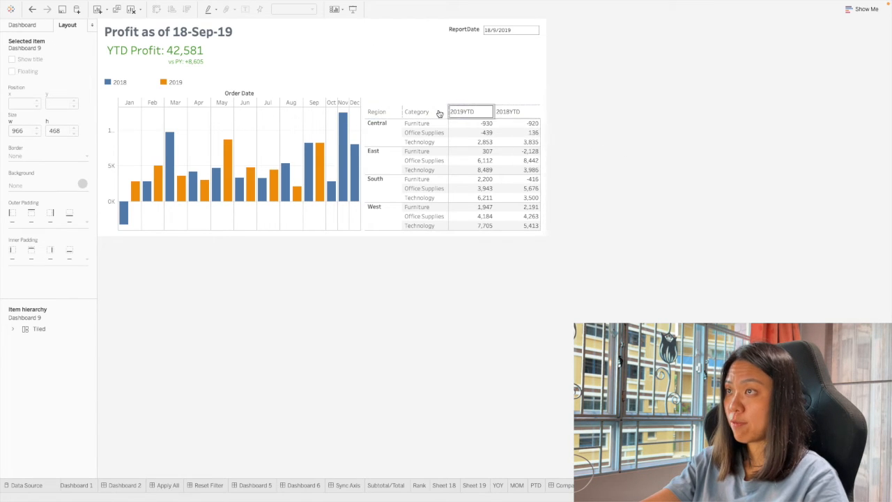
click(515, 113)
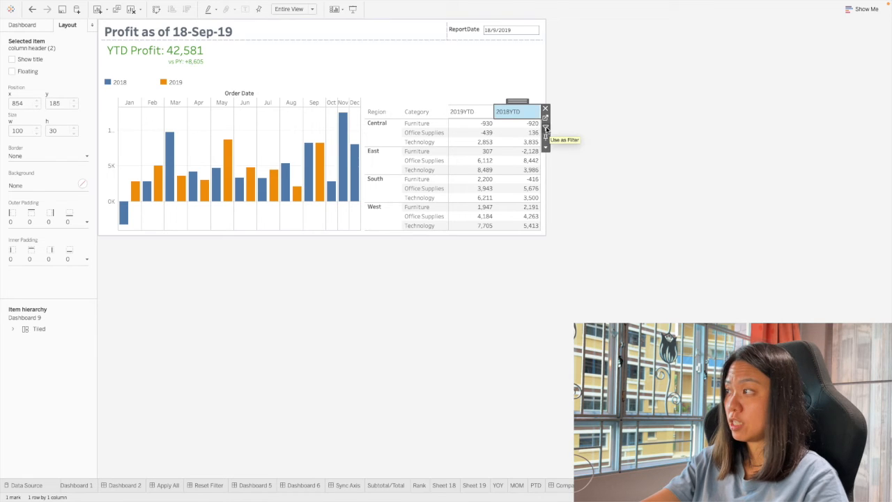
right_click(524, 113)
click(538, 144)
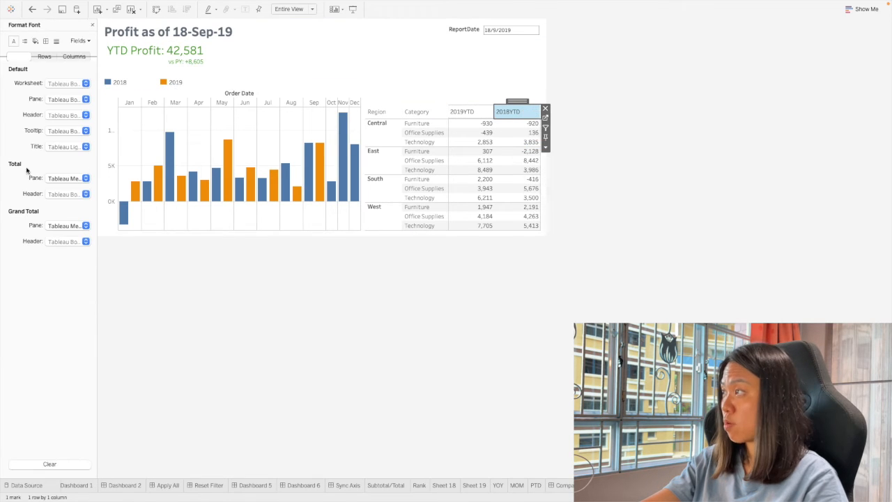
click(46, 41)
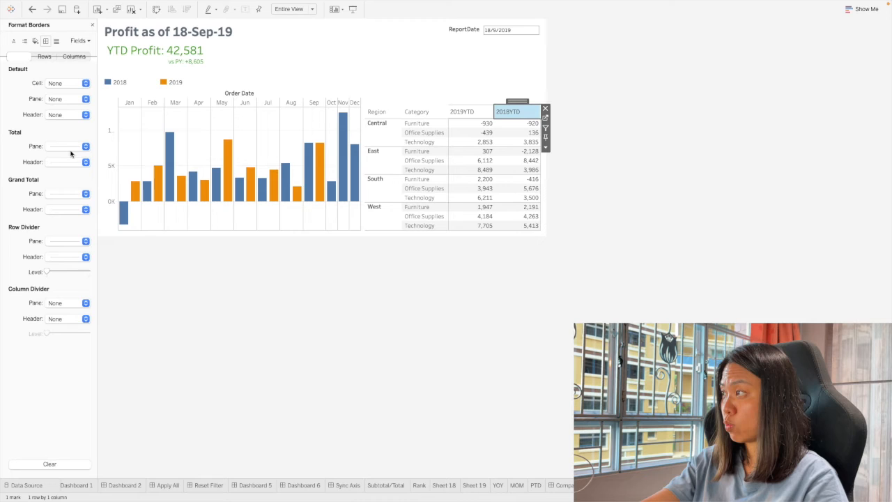
click(64, 242)
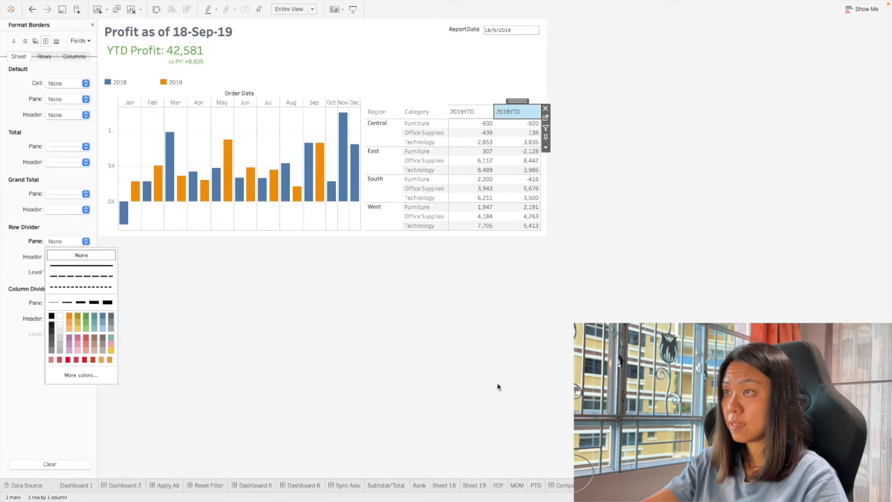
Set the row divider pane border of the 2019YTD header sheet to None.
click(464, 112)
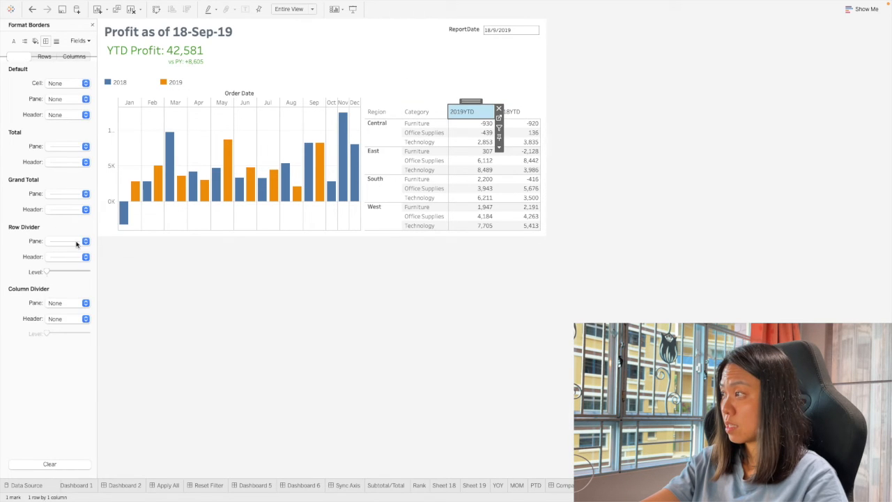
click(77, 244)
click(531, 347)
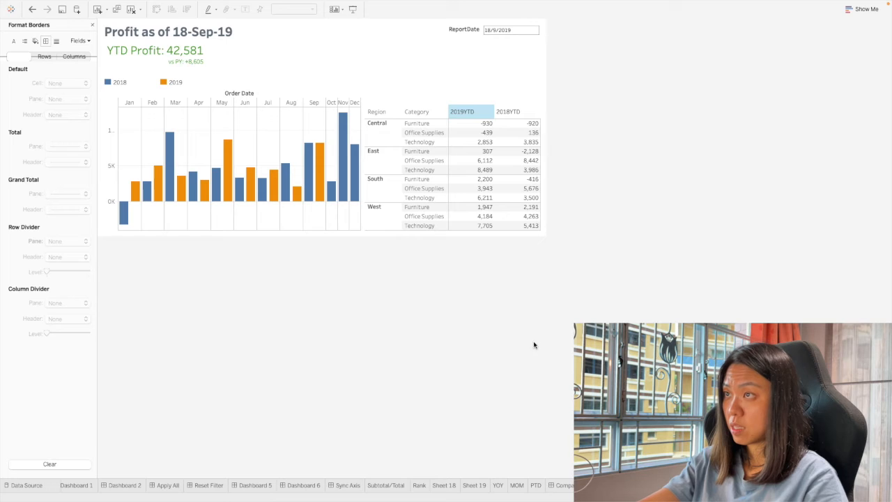
click(468, 114)
right_click(469, 114)
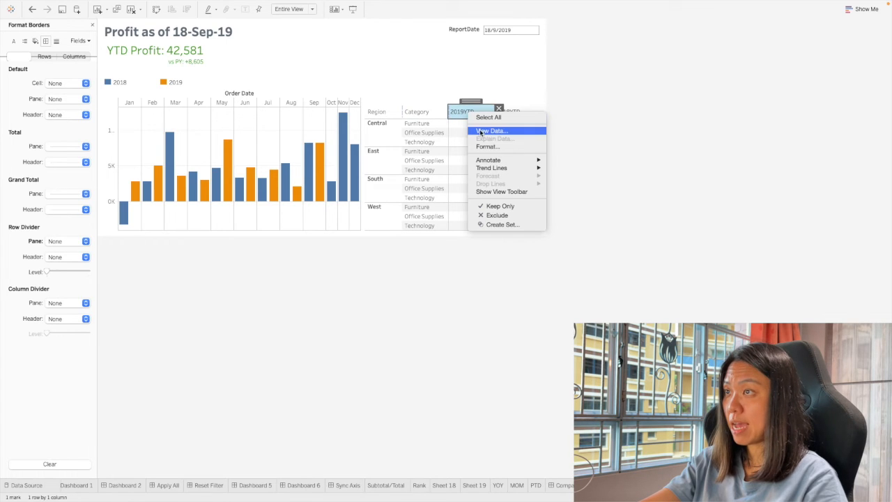
click(488, 149)
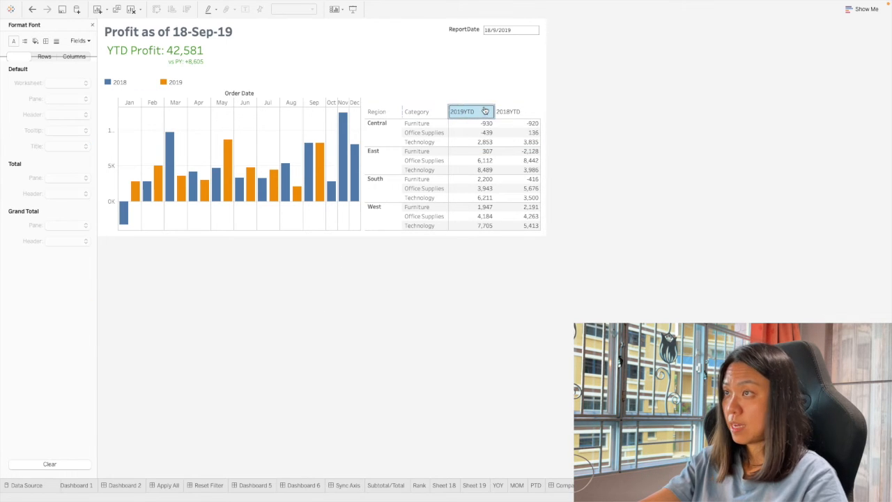
Go to the column header sheet and set the horizontal alignment of its cyheader text to Right.
click(498, 117)
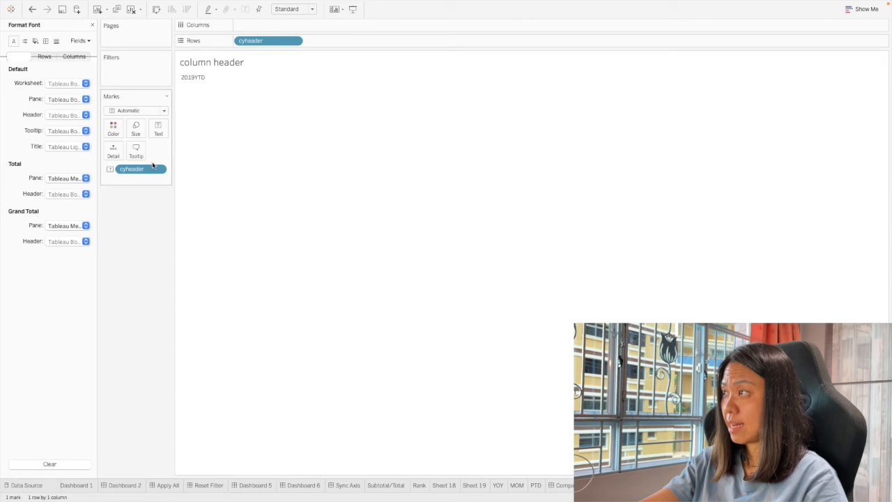
click(164, 127)
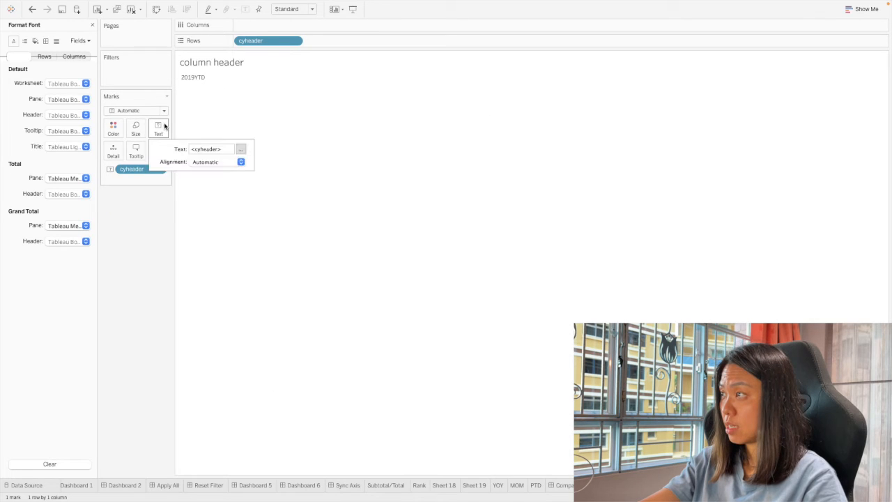
click(222, 162)
click(226, 204)
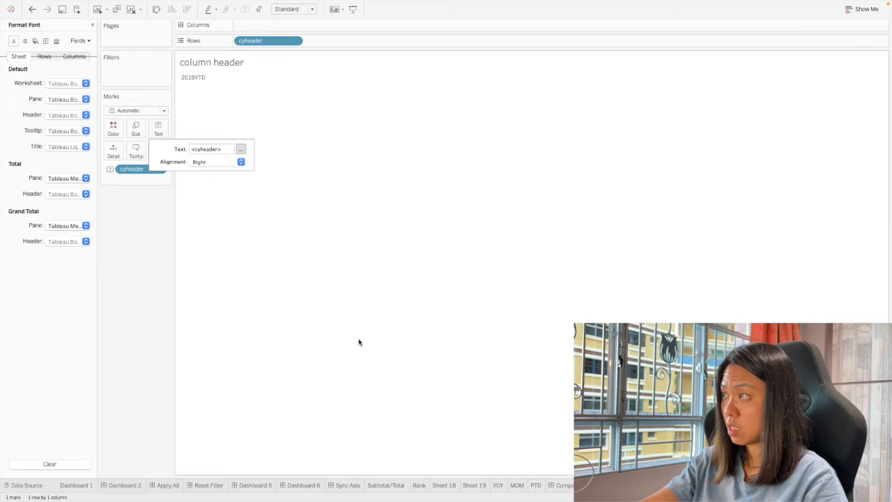
click(358, 340)
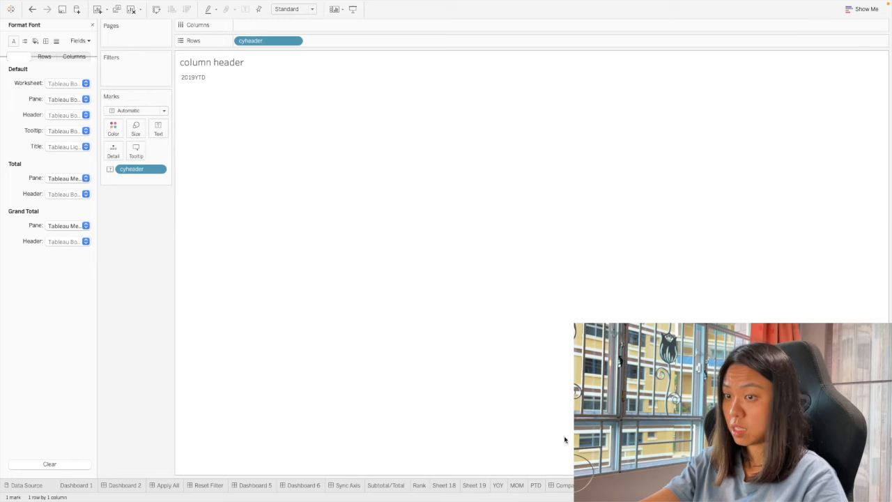
Right-align the pyheader text on the column header (2) sheet and return to the profit dashboard.
click(158, 130)
click(212, 162)
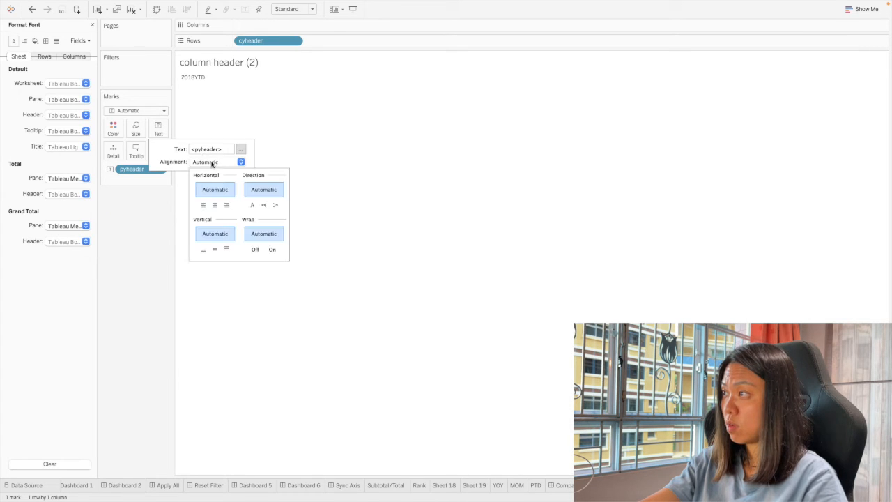
click(226, 205)
click(545, 425)
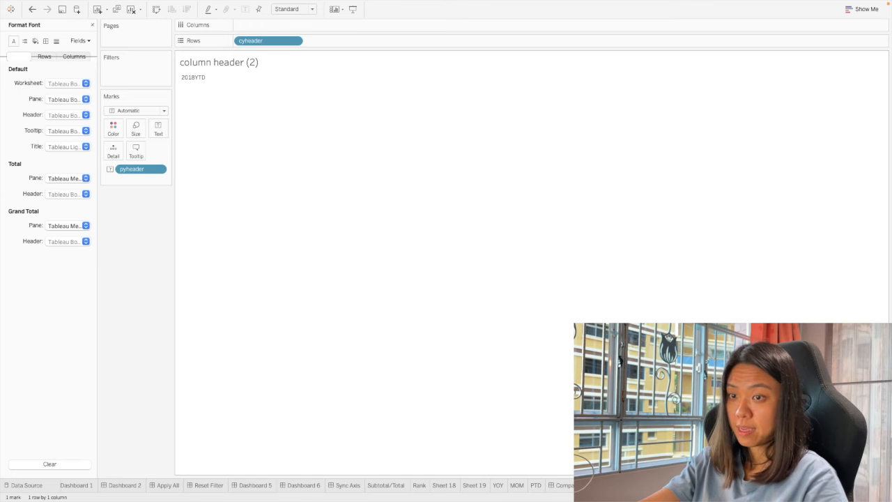
click(724, 484)
click(648, 377)
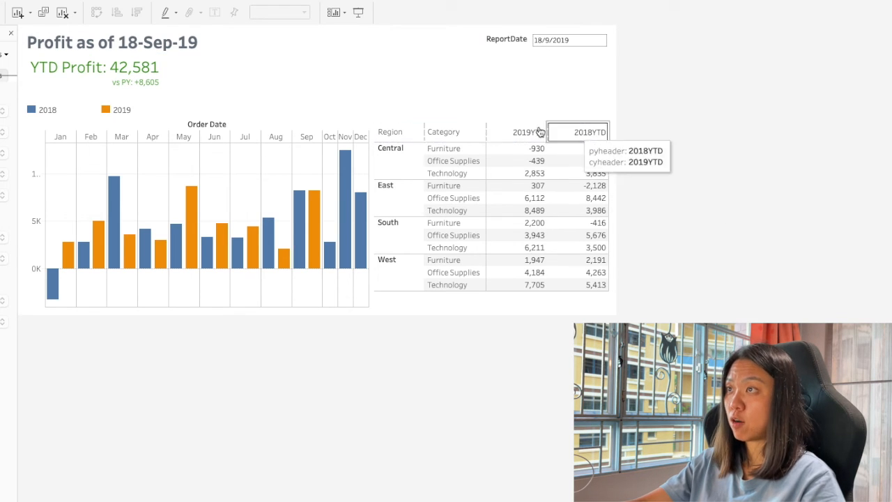
Set the ReportDate parameter to 27/9/2018 to test the dashboard's dynamic title and column headers.
click(574, 41)
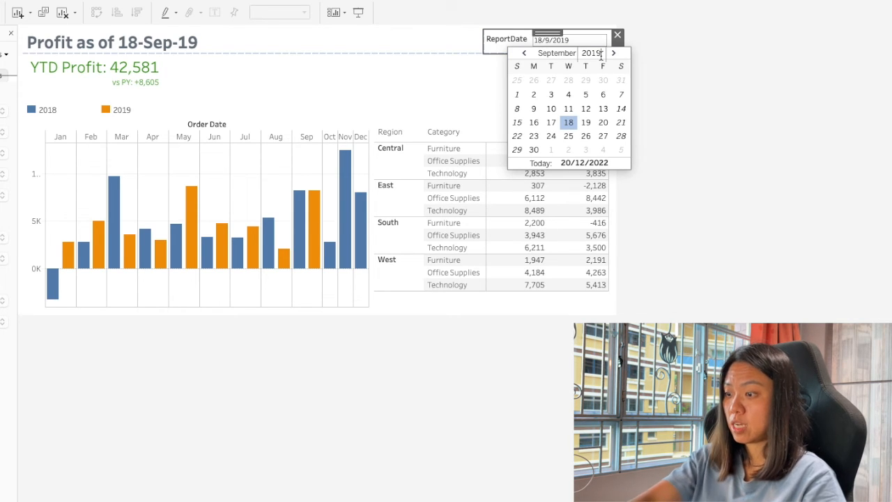
click(601, 57)
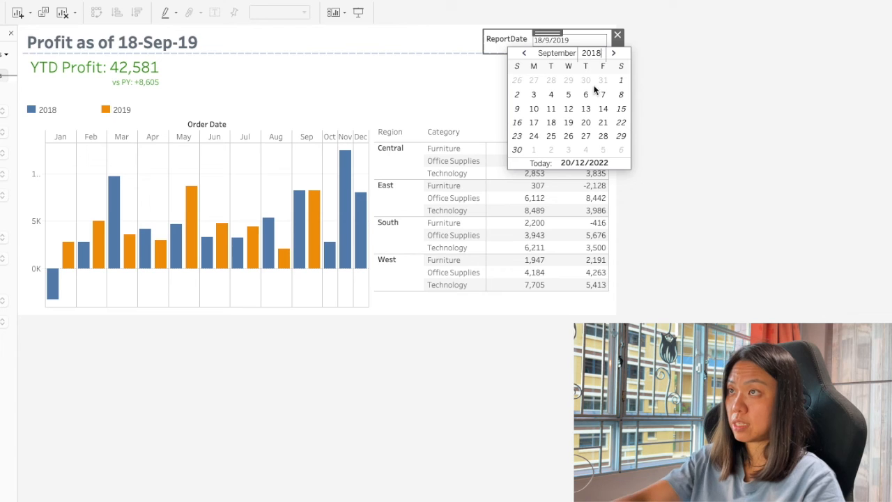
click(586, 137)
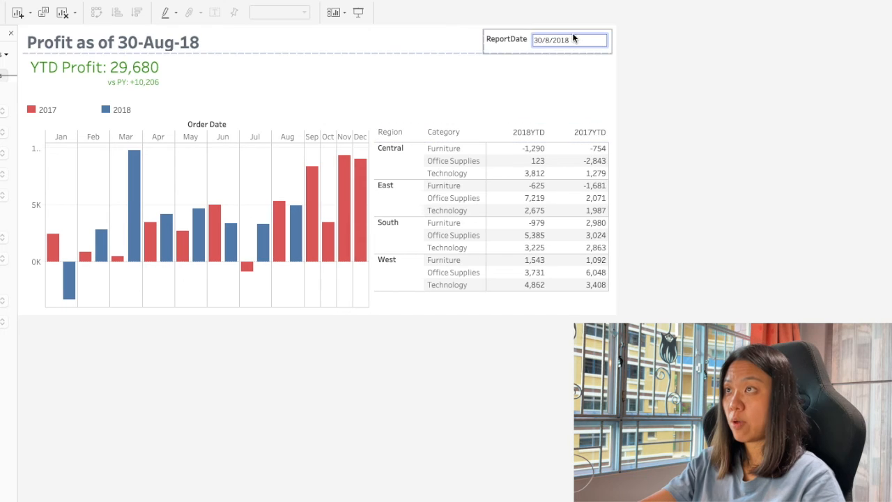
Set the ReportDate parameter to 30/8/2019.
click(574, 40)
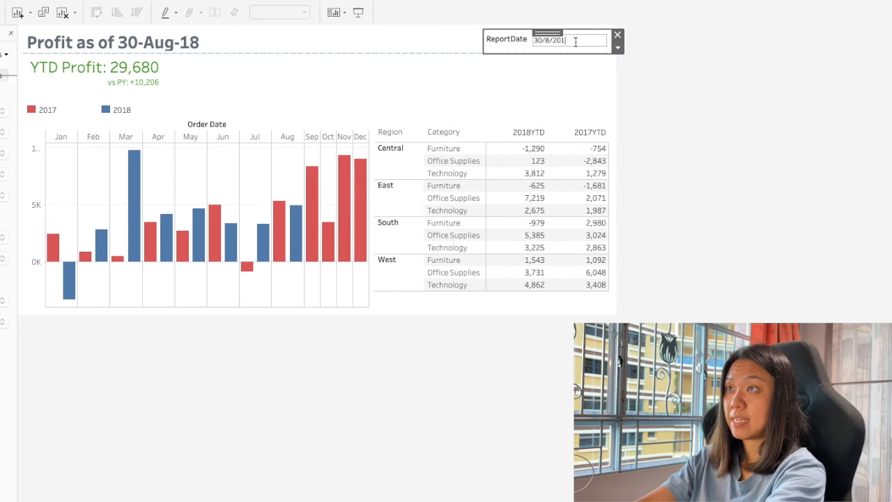
text(9)
click(562, 39)
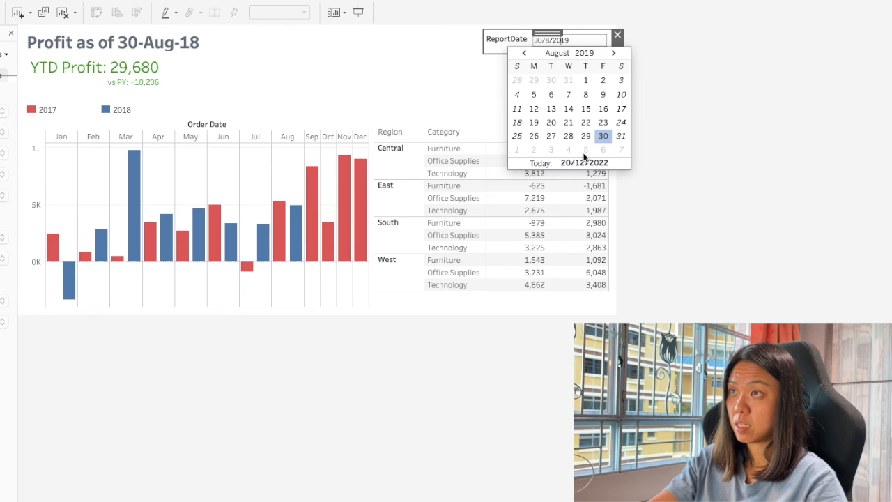
click(604, 137)
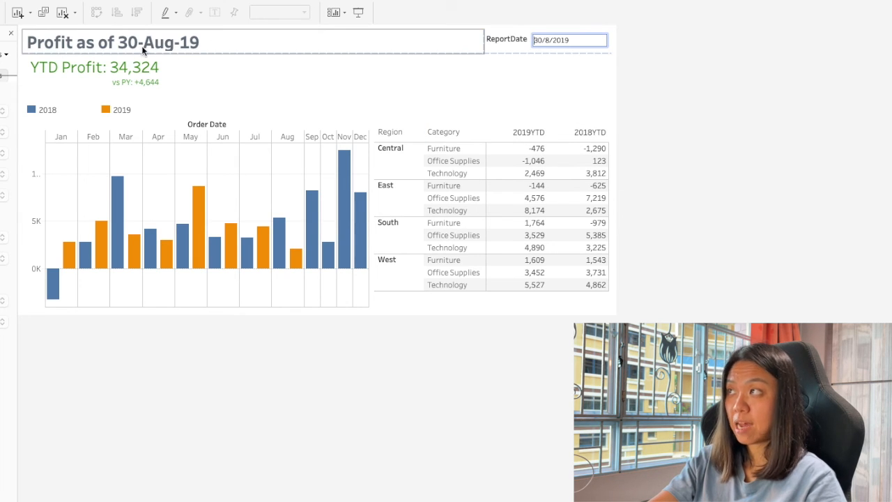
Go to the column header sheet and edit the cyheader calculation, concatenating a quoted line break between the ReportDate year and 'YTD'.
click(513, 139)
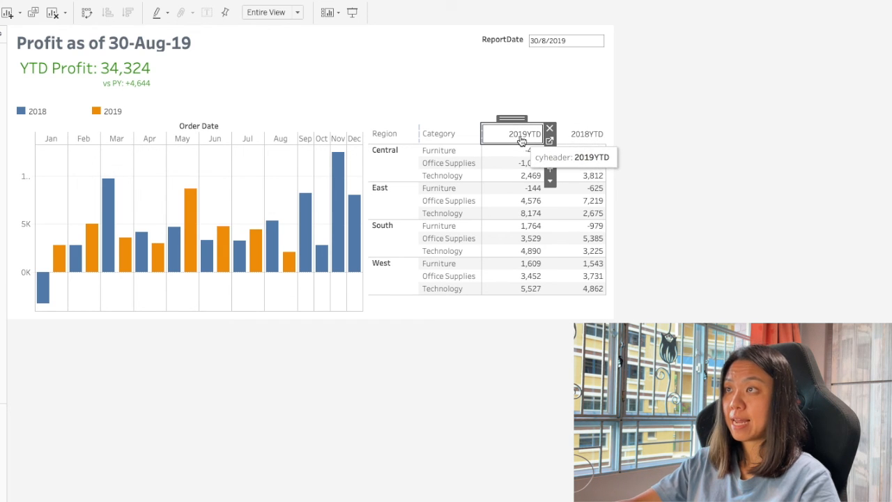
click(549, 140)
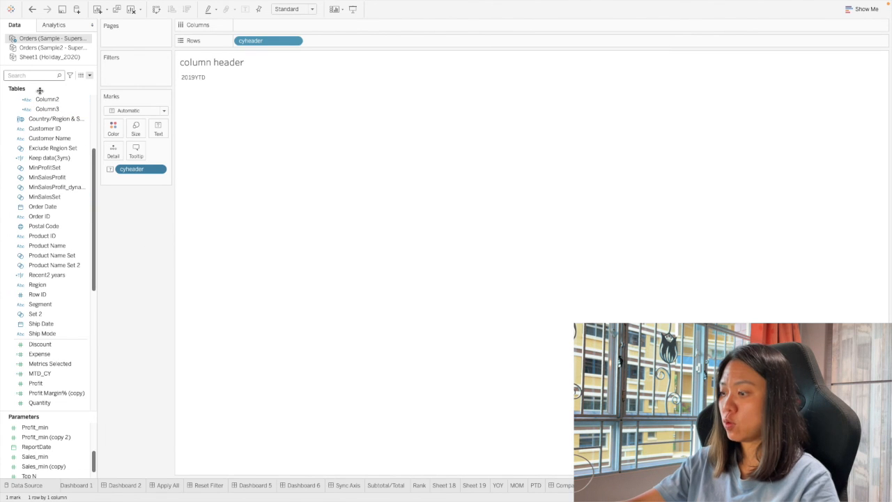
text(cy)
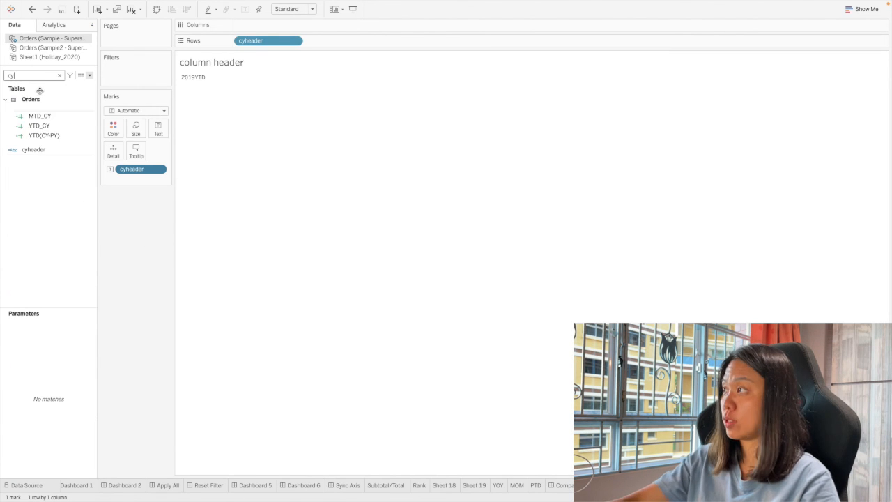
right_click(44, 151)
click(70, 199)
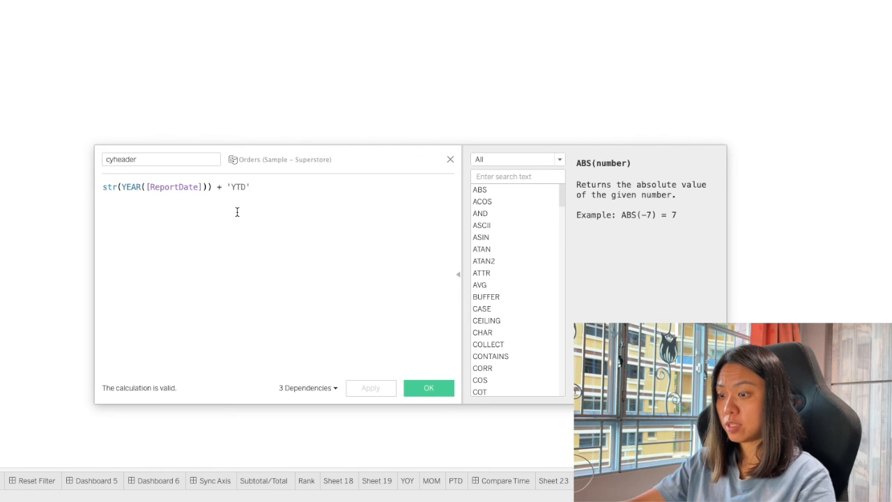
text(')
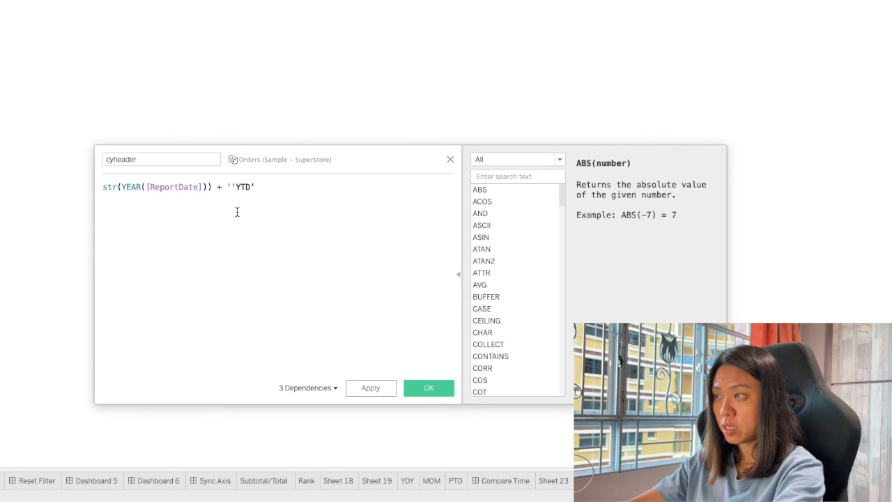
key(Return)
text(')
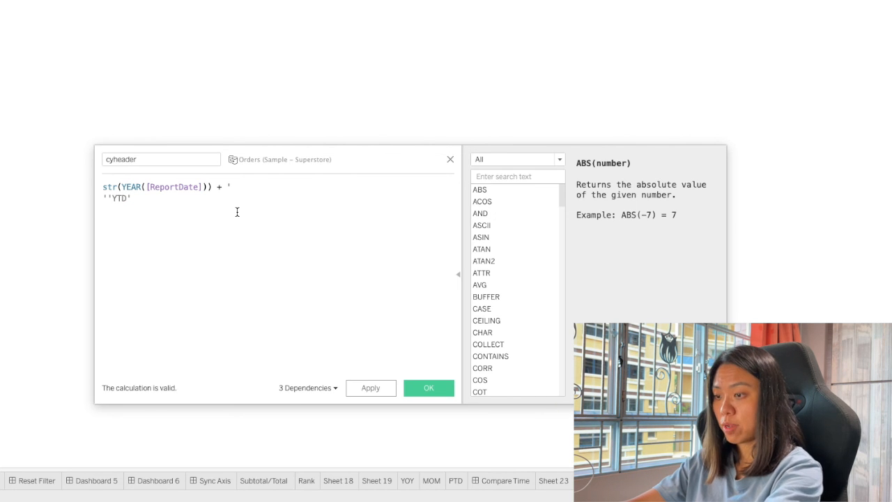
text(+)
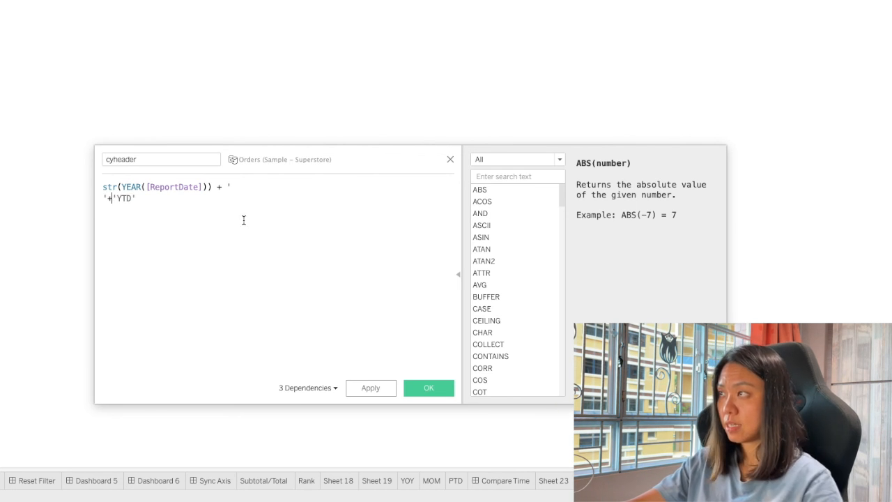
click(383, 391)
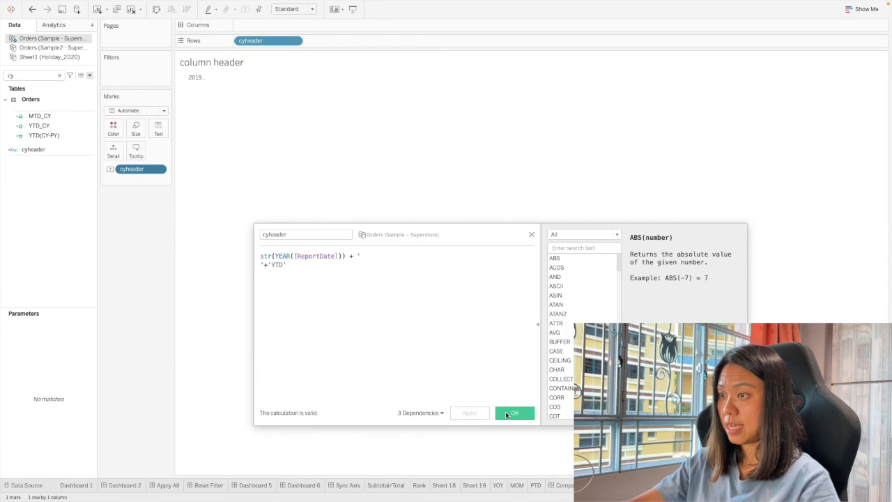
click(507, 414)
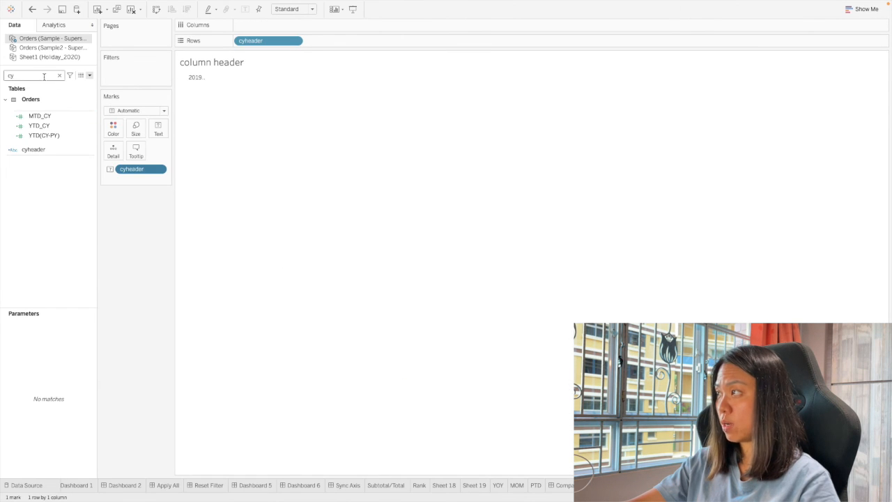
Find the pyheader field and edit its calculation, inserting a quoted line break between the prior year and 'YTD'.
key(BackSpace)
key(BackSpace)
text(py)
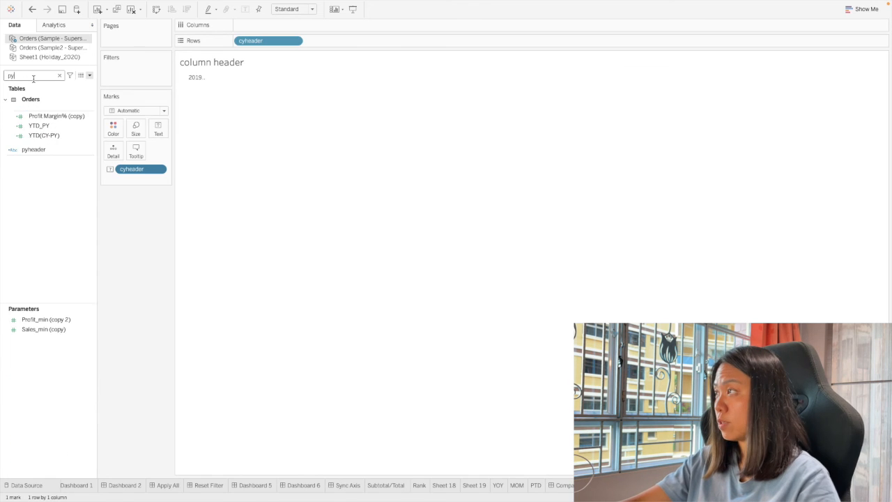
click(38, 136)
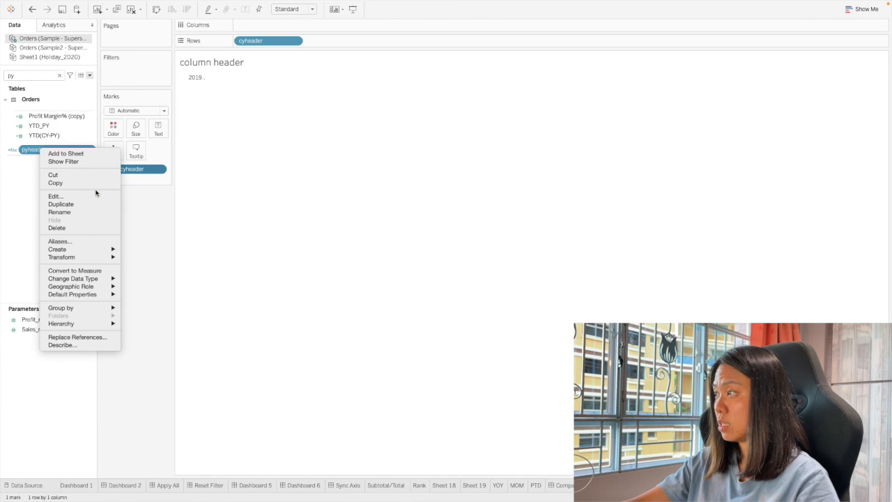
click(97, 196)
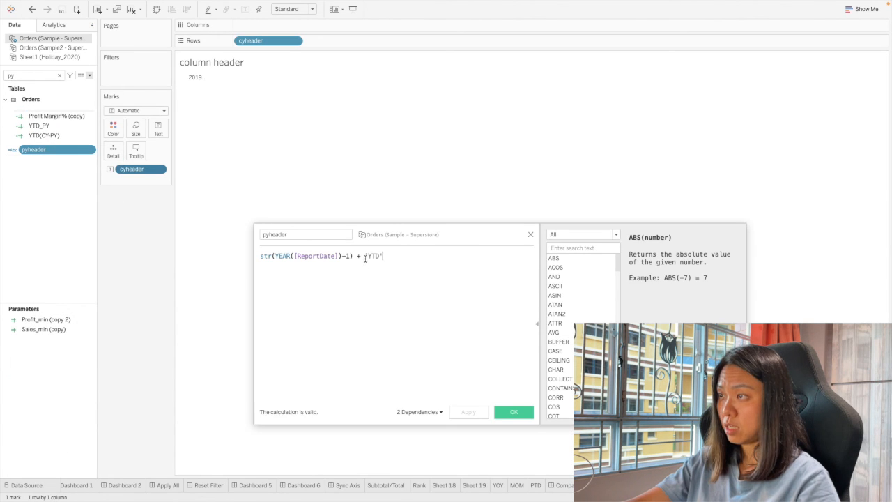
text(')
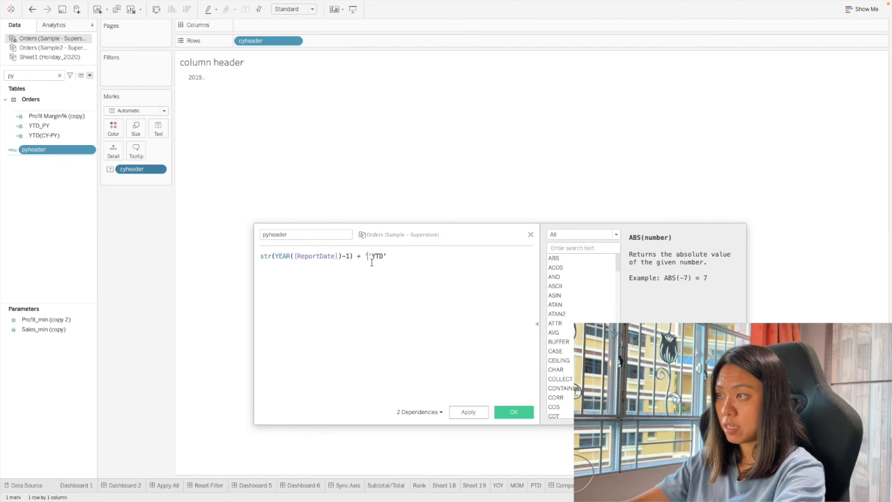
key(Return)
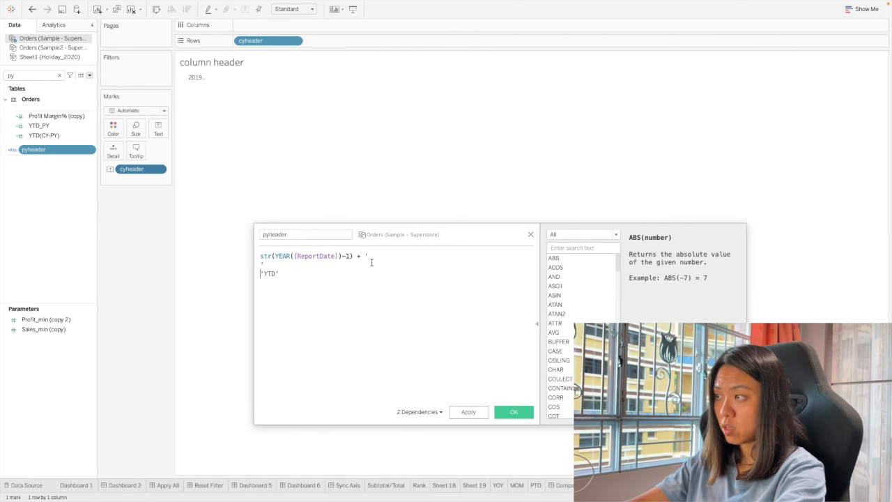
click(514, 412)
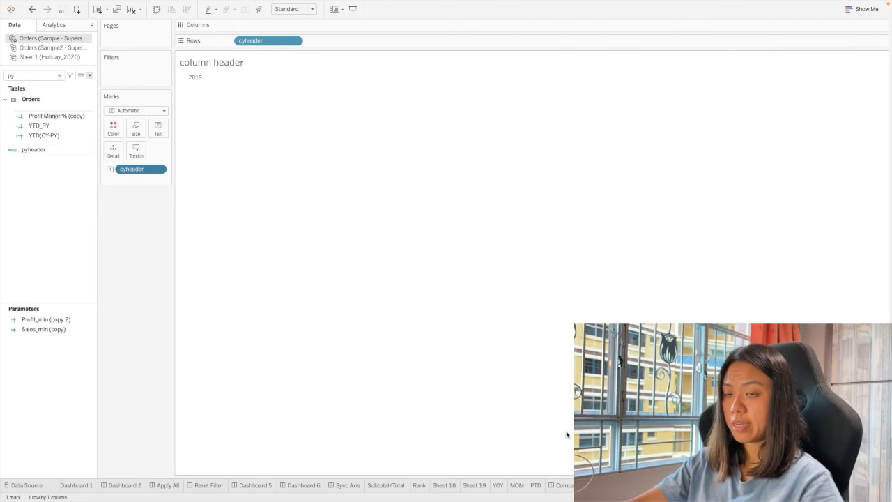